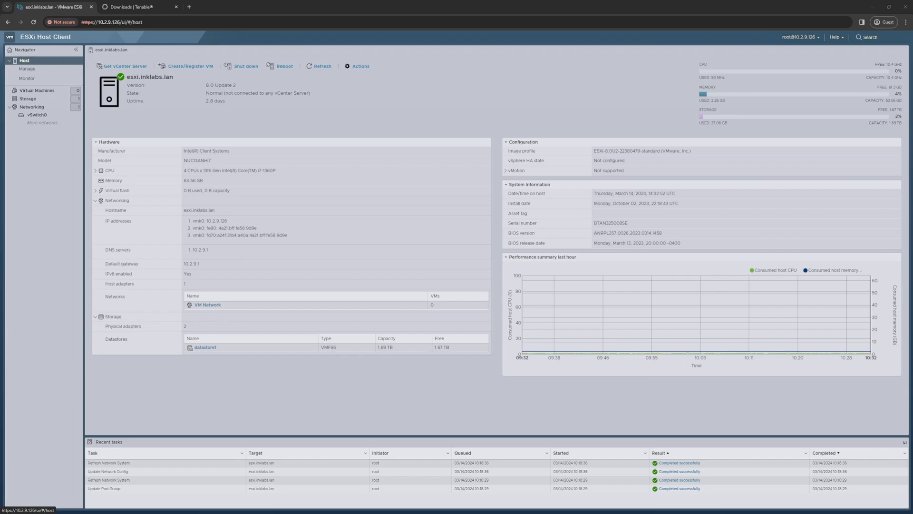
Step: Load downloads.tenable.com in the Tenable tab and open the Tenable OT Security downloads page
click(132, 6)
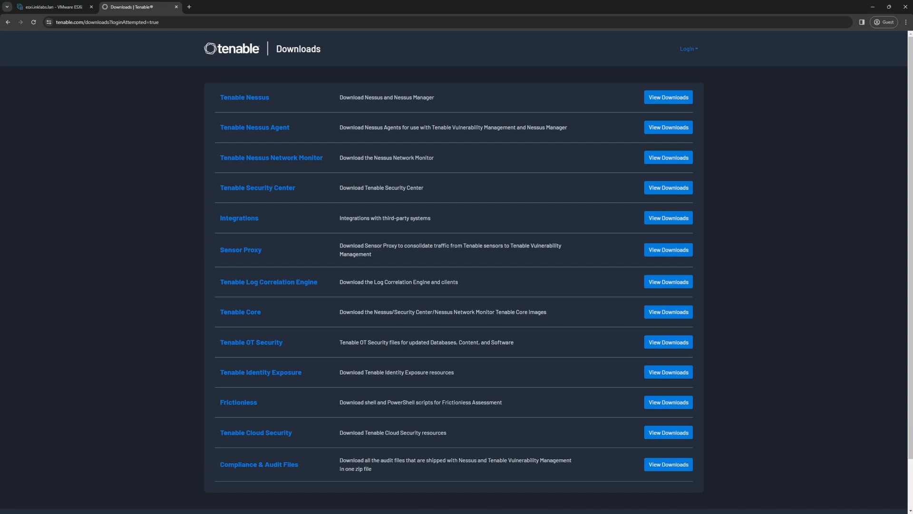
key(ctrl+l)
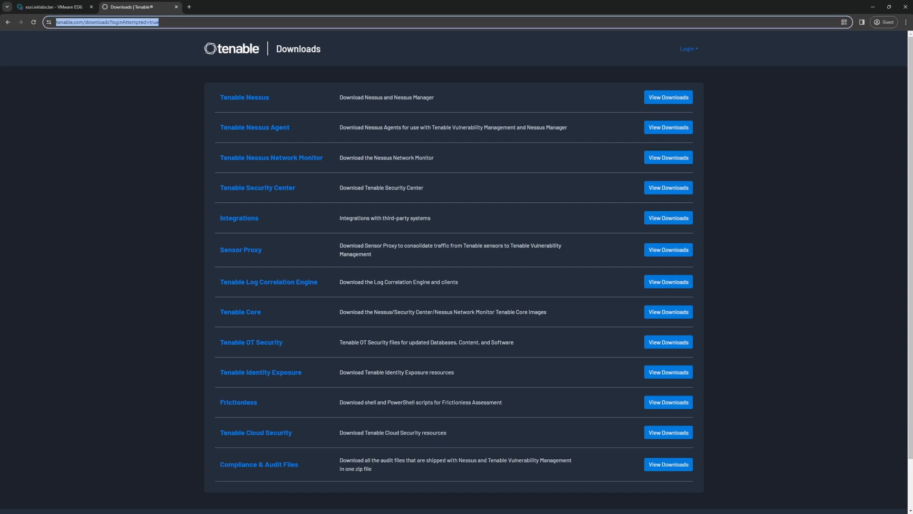
text(down)
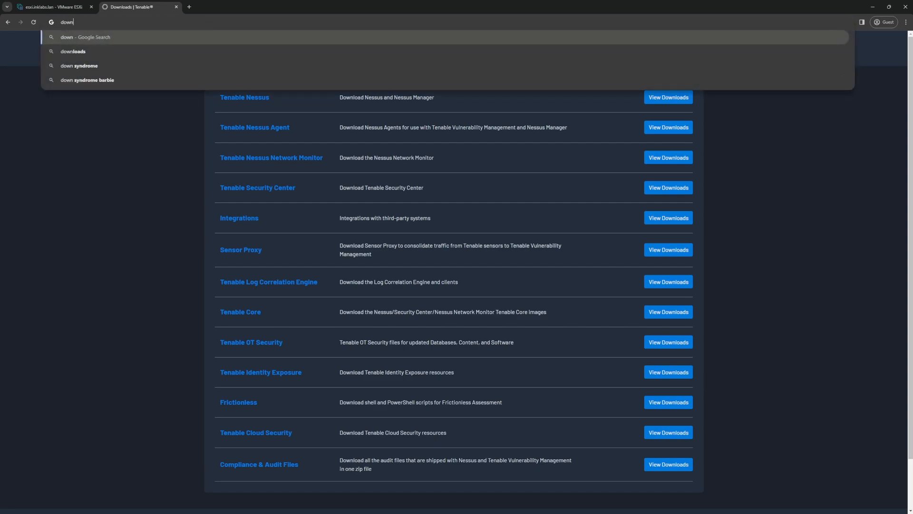
text(load)
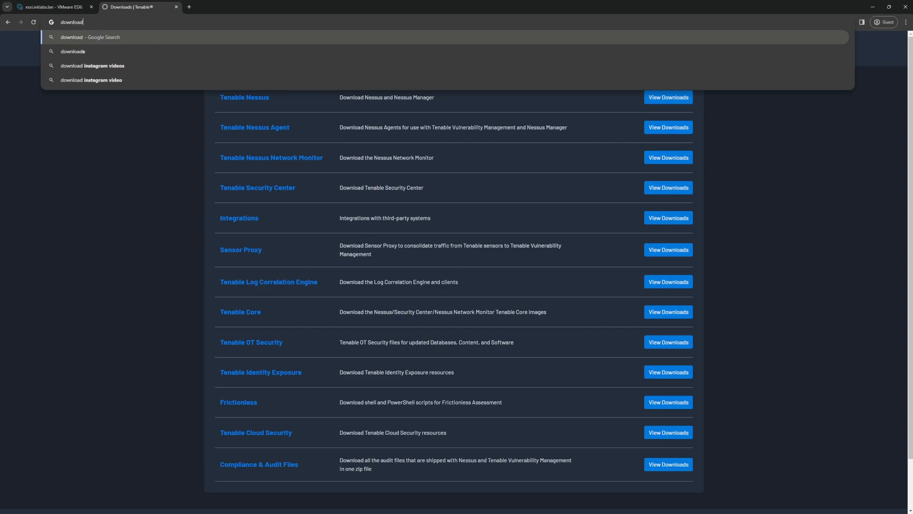
text(s.tenable.com)
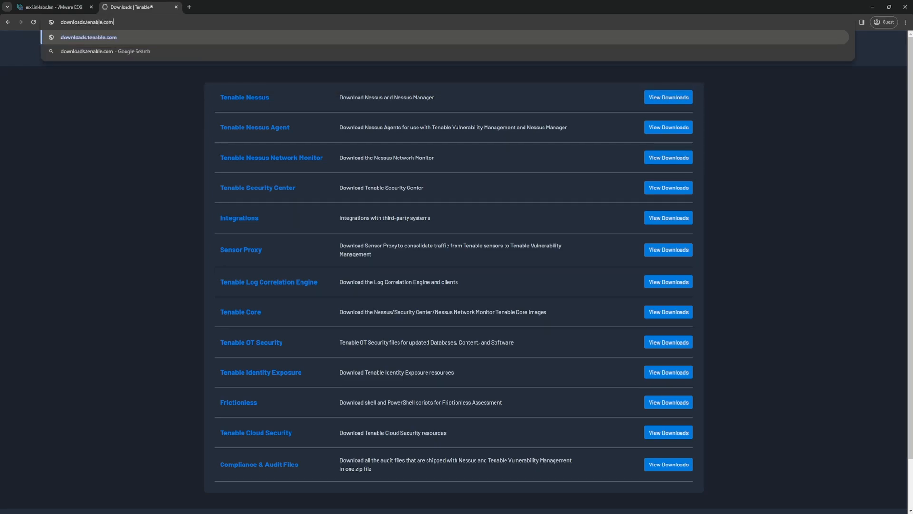
key(Return)
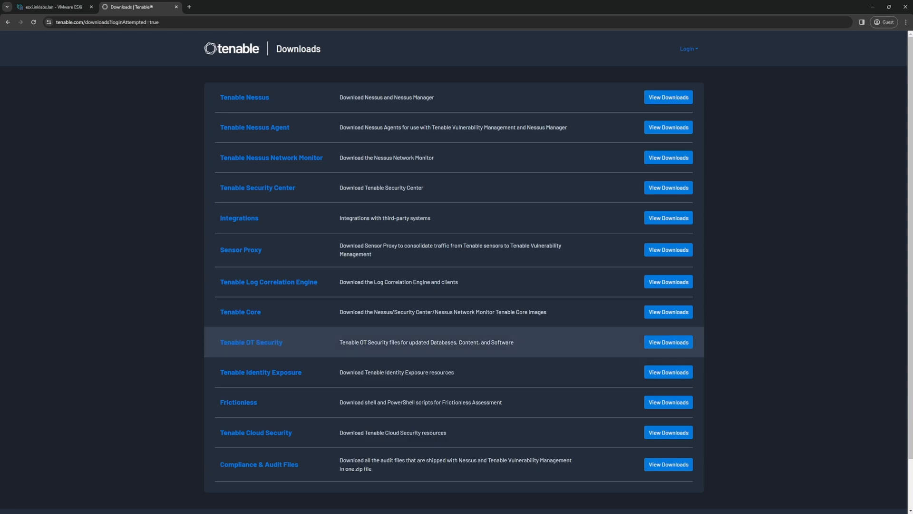
click(251, 342)
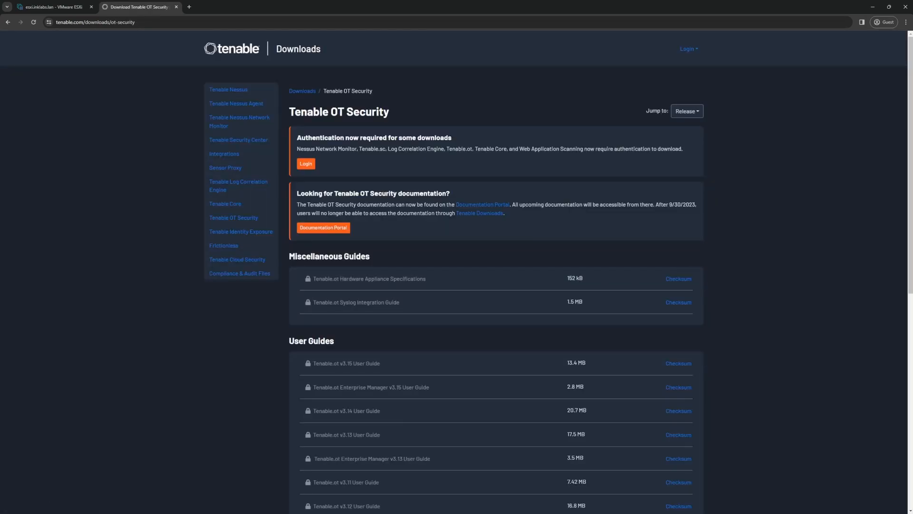
Step: Scroll through the Tenable OT Security files, then go back to the main downloads catalogue
scroll(456, 271, down, 2)
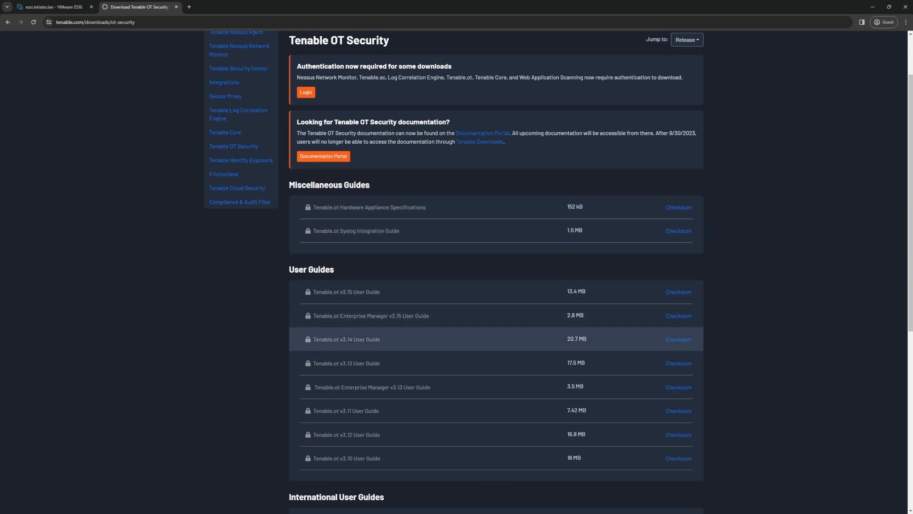
scroll(456, 269, down, 7)
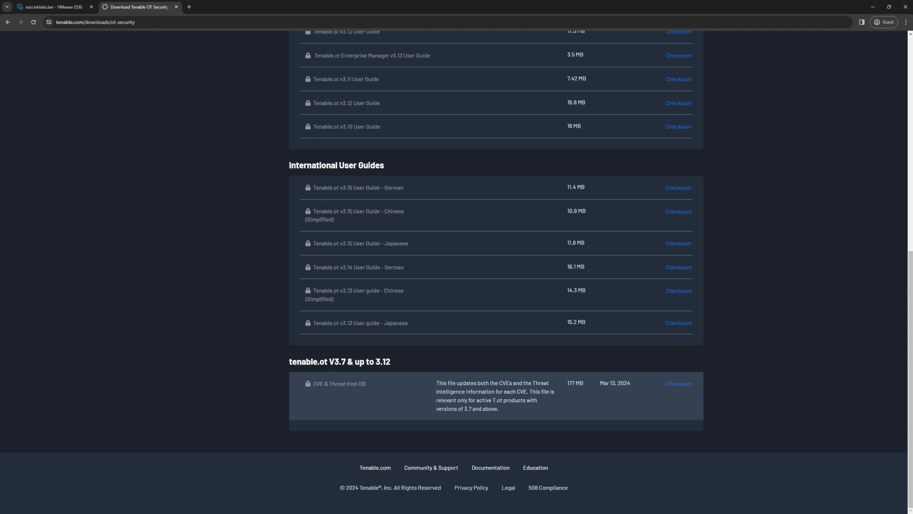
scroll(457, 271, up, 8)
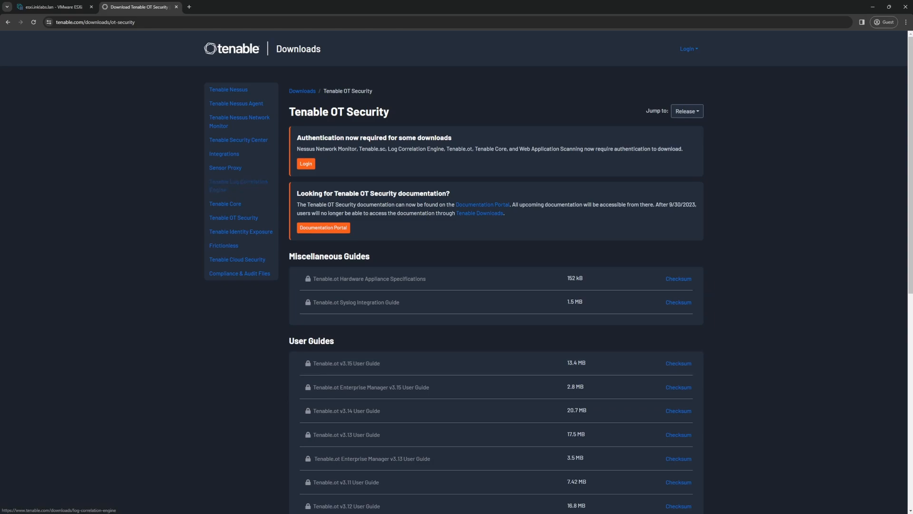
click(7, 22)
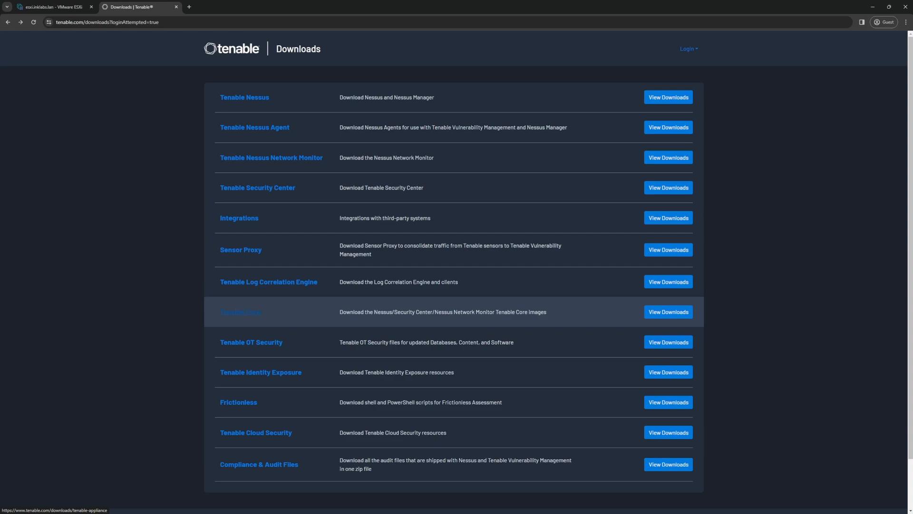
Step: Open the Tenable Core downloads and scroll down to the Tenable Core + Tenable.ot (OL8) images
click(240, 313)
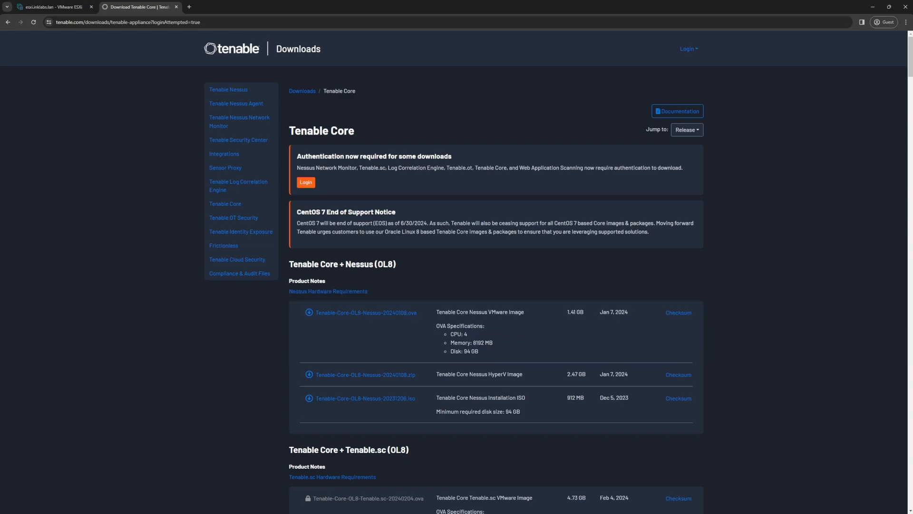
scroll(496, 271, down, 2)
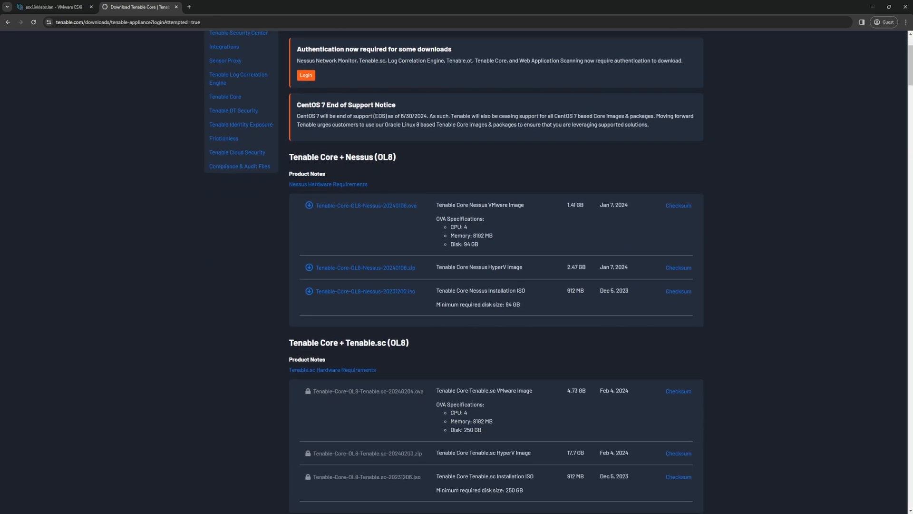
scroll(414, 340, down, 5)
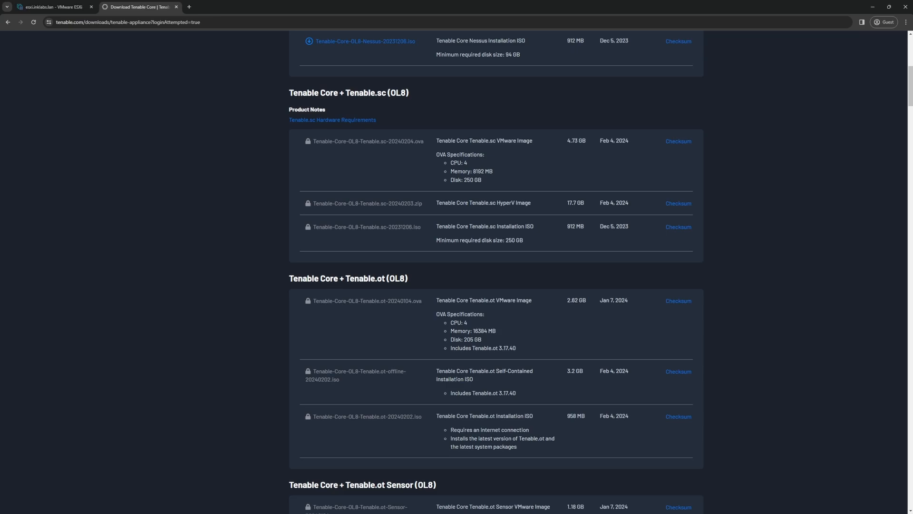
Step: Scroll further through the Tenable.ot images, then switch back to the esxi.inklabs.lan tab
scroll(414, 285, down, 1)
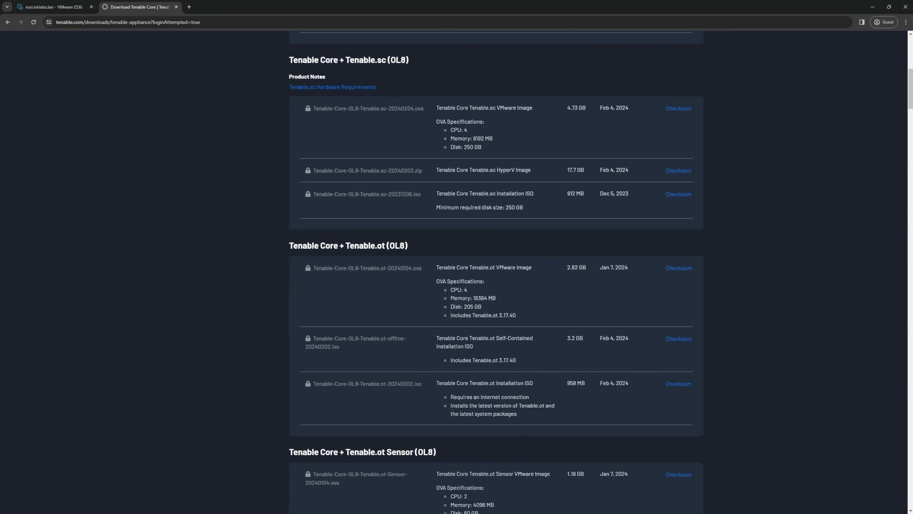
scroll(496, 271, down, 1)
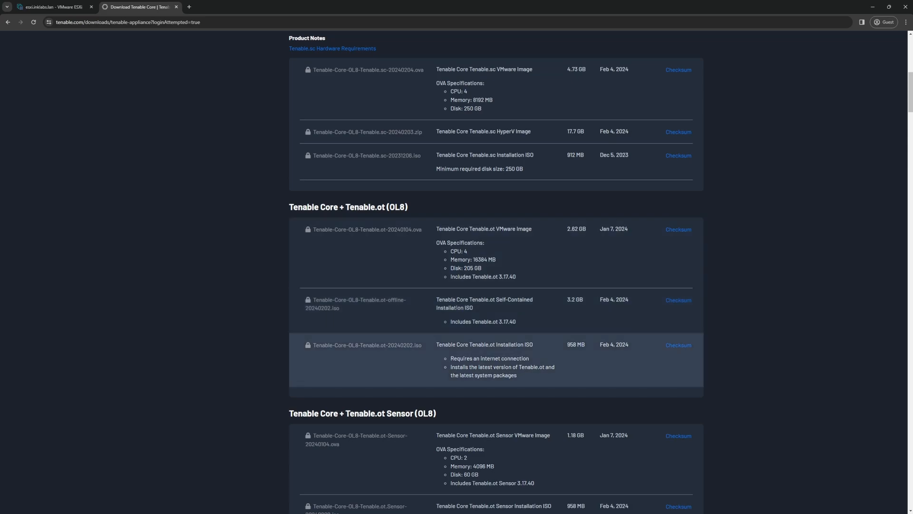
click(54, 8)
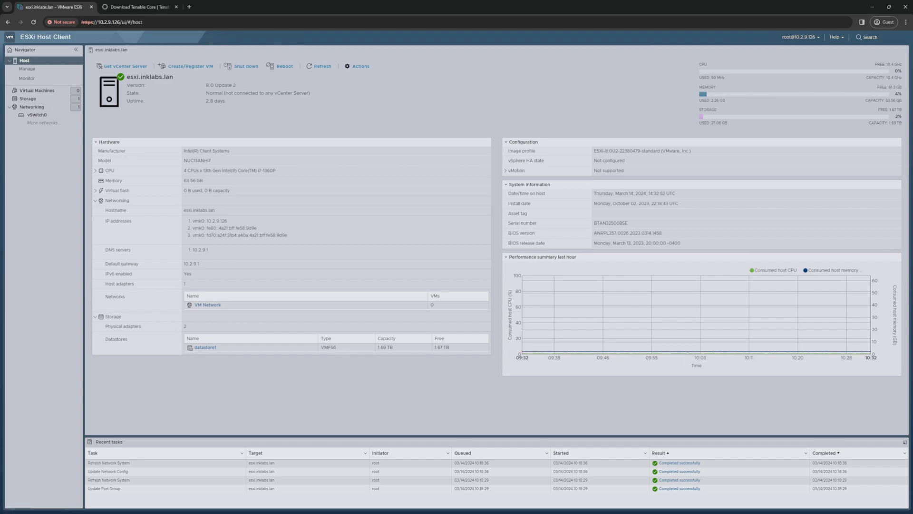
Step: In Networking, check port groups and virtual switches, then open vSwitch0's details
click(31, 106)
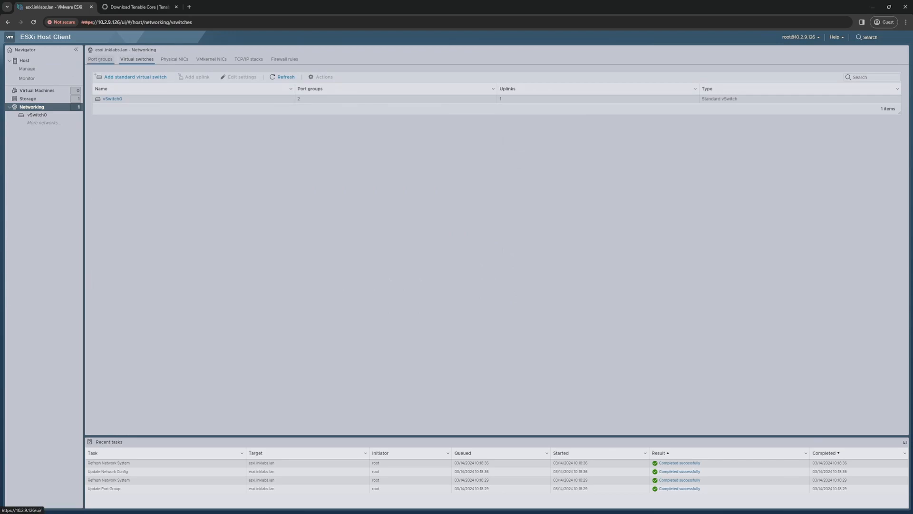
click(101, 59)
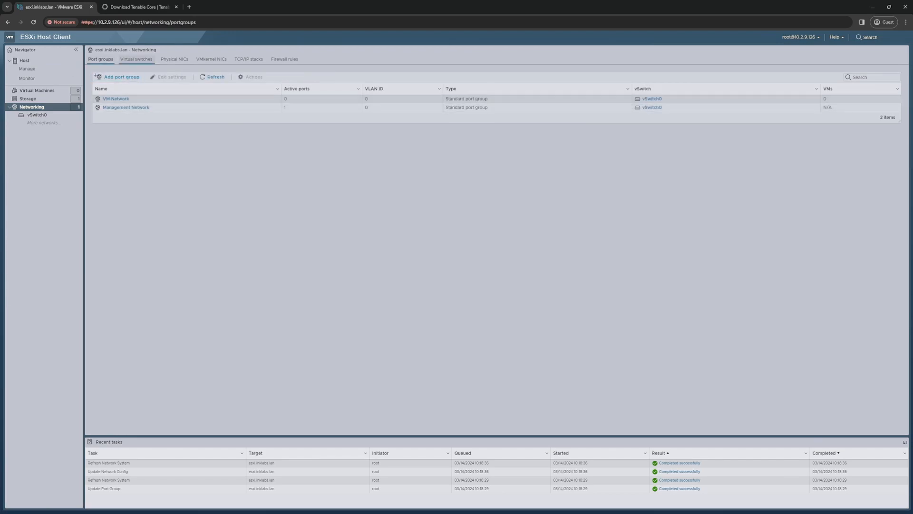
click(136, 59)
click(112, 98)
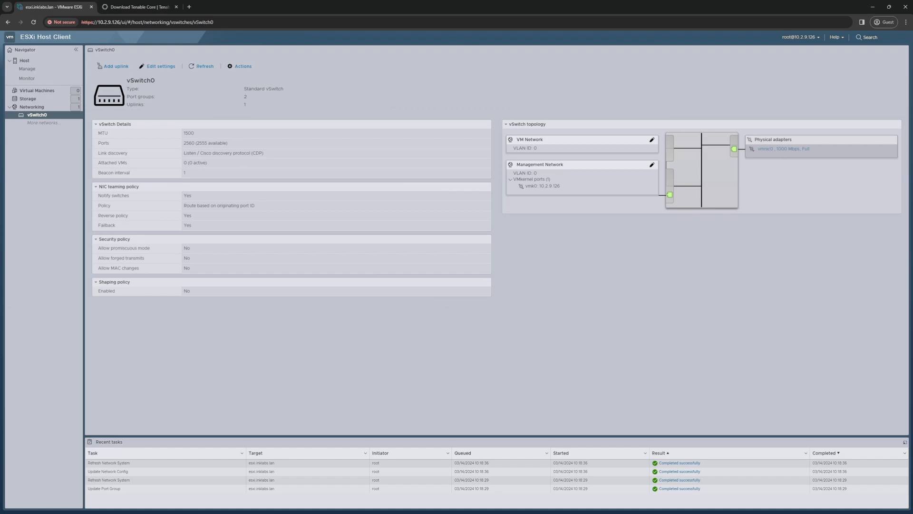
Step: Rename port group VM Network to LAN, set Promiscuous mode to Accept, and save
click(653, 140)
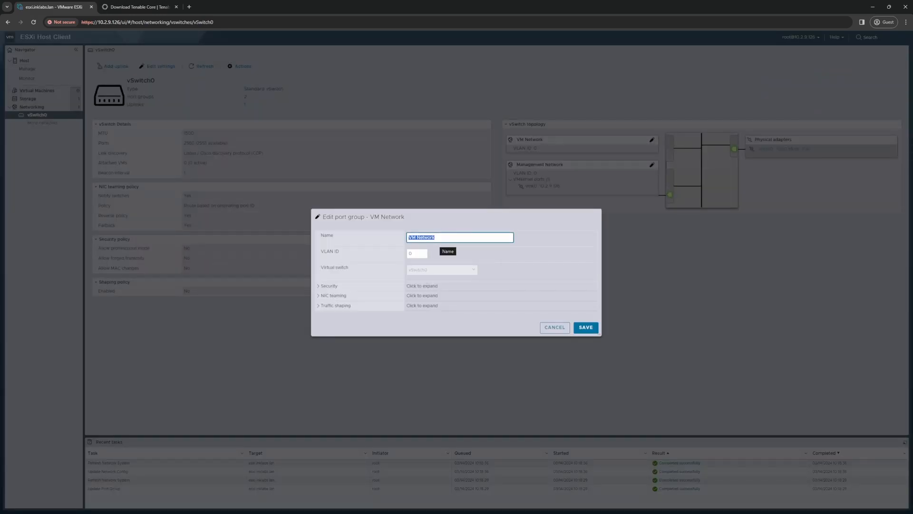
text(LAN)
key(Return)
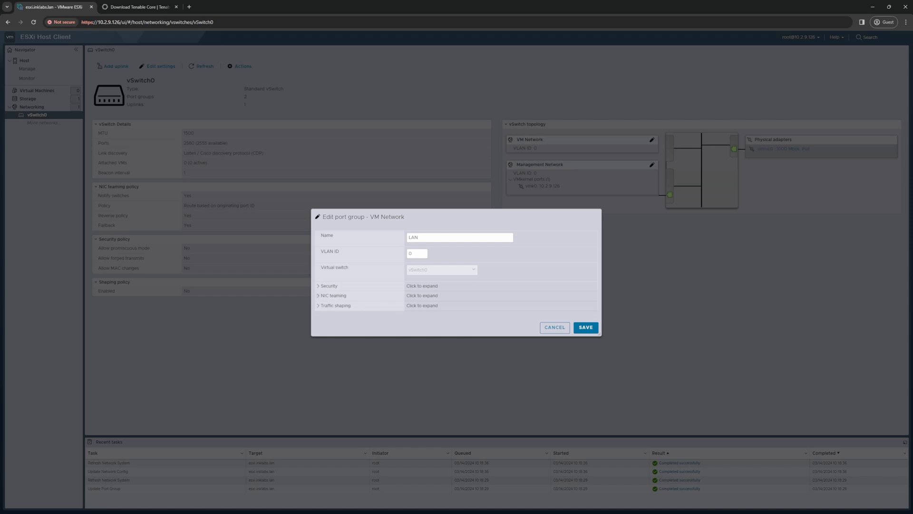
click(422, 286)
click(409, 276)
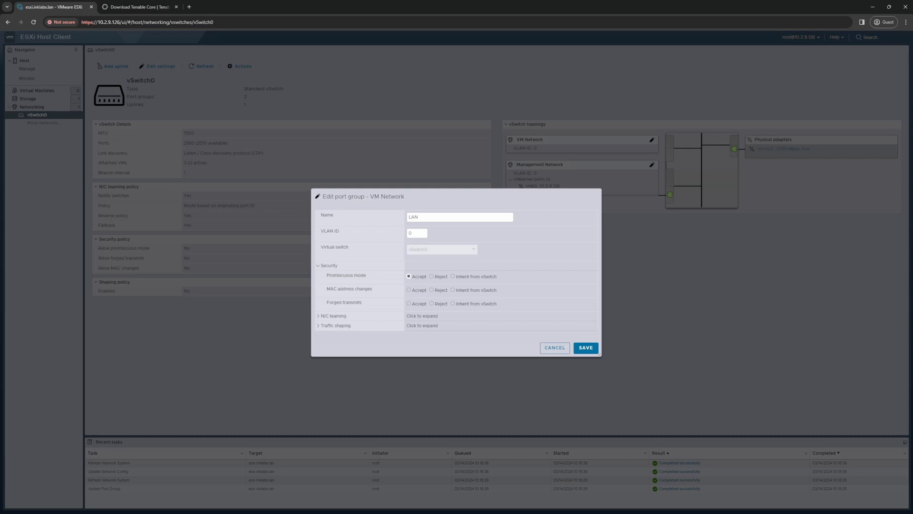
click(586, 348)
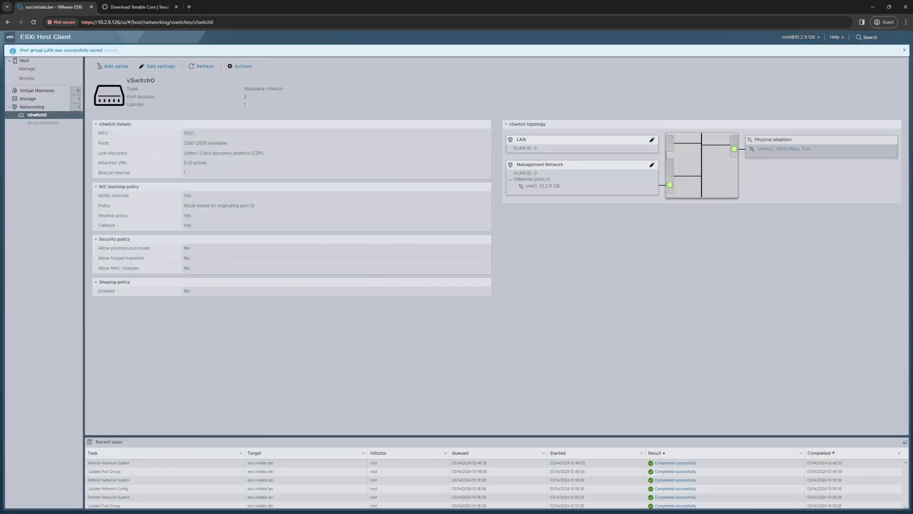
Step: Return to the port groups list and start a new port group named Monitoring
click(32, 107)
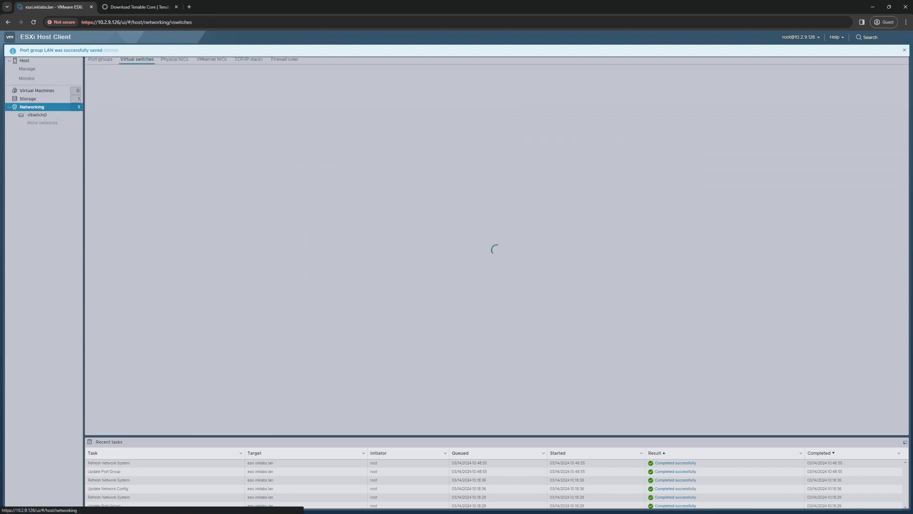
click(101, 60)
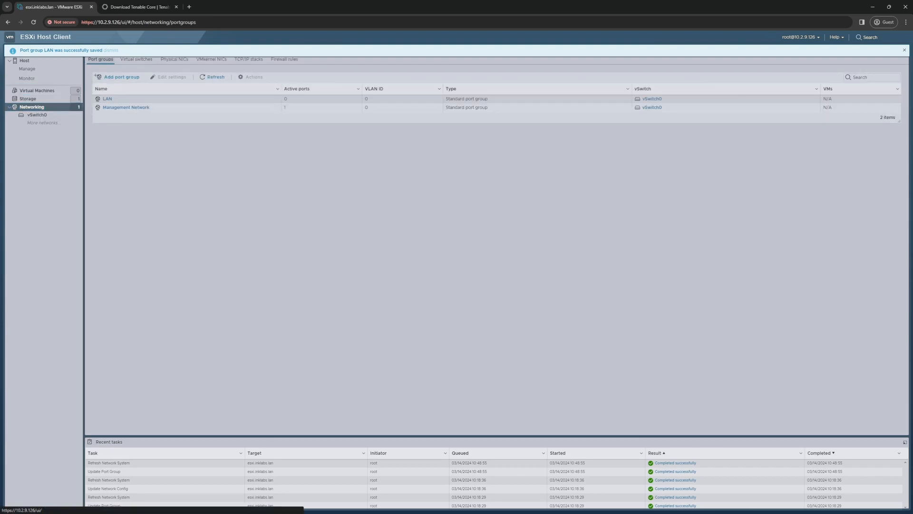
click(120, 77)
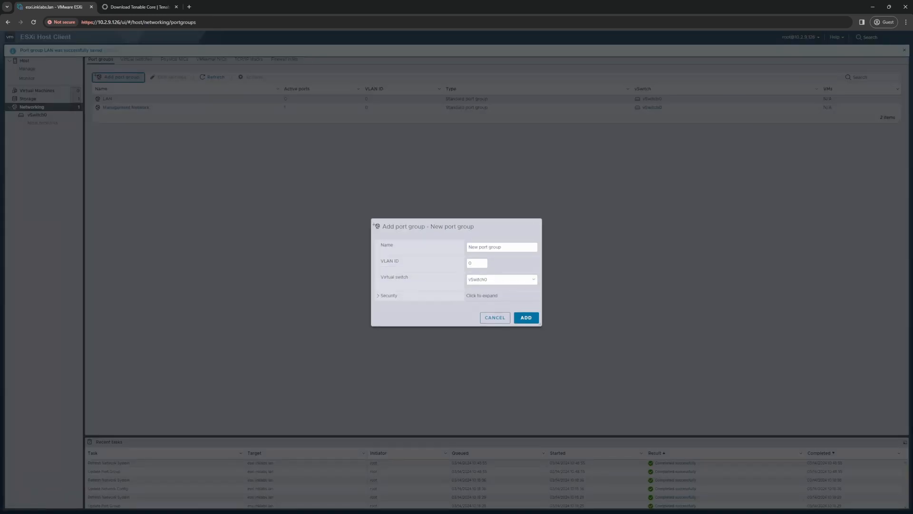
click(478, 247)
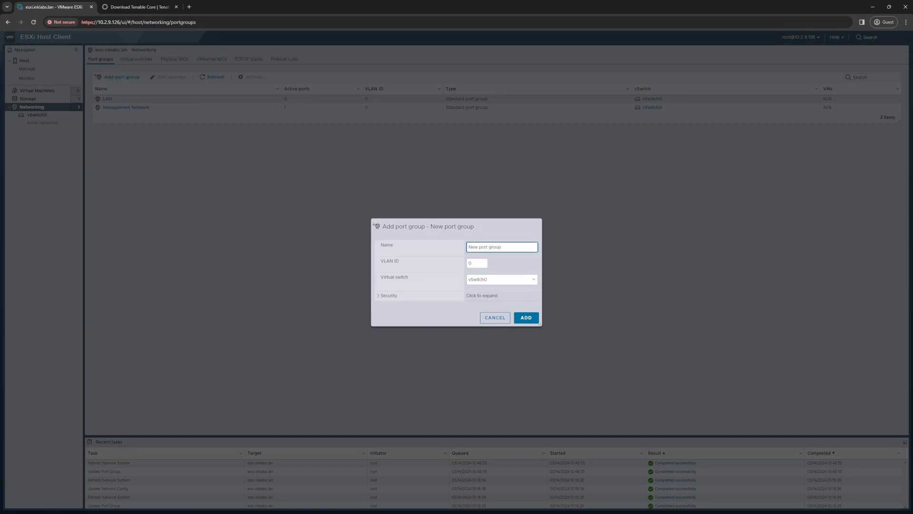
triple_click(478, 247)
text(Monitoring)
Step: Give the Monitoring port group VLAN ID 4095 and accepted promiscuous mode, then add it
click(473, 263)
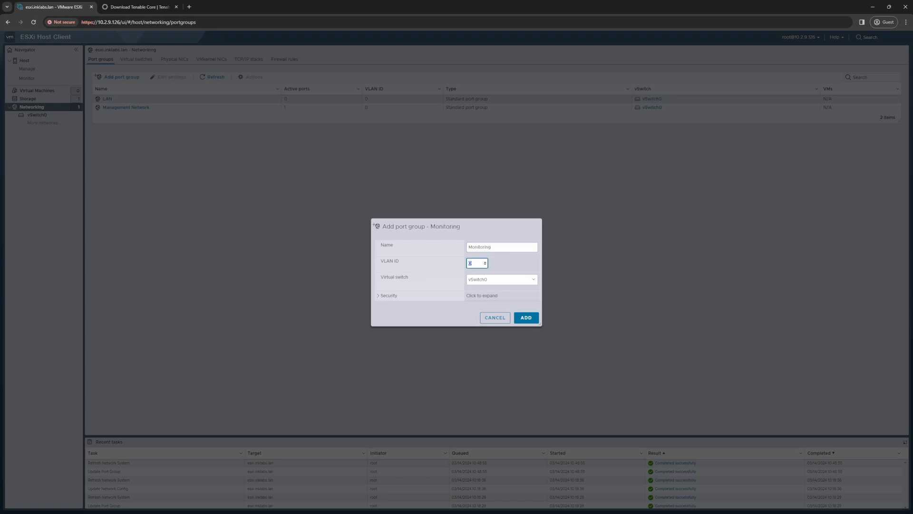
text(4095)
key(Tab)
click(378, 296)
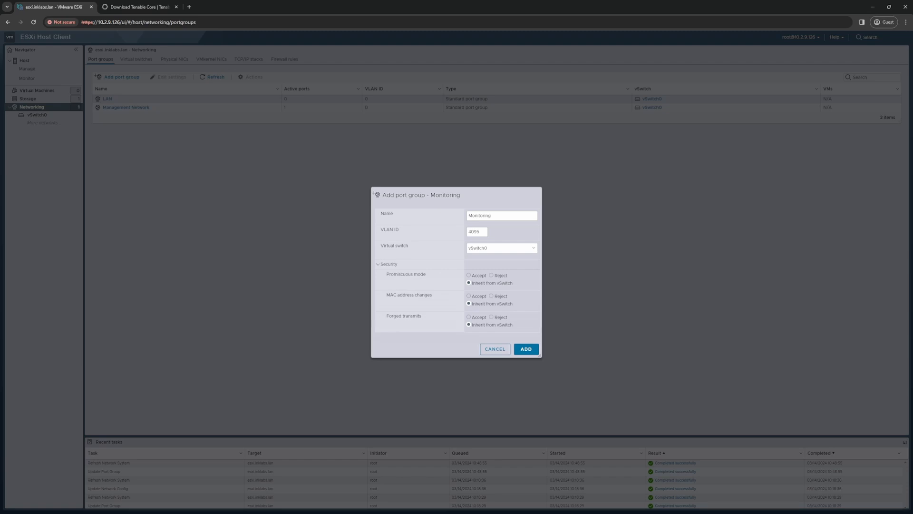
click(469, 275)
click(526, 349)
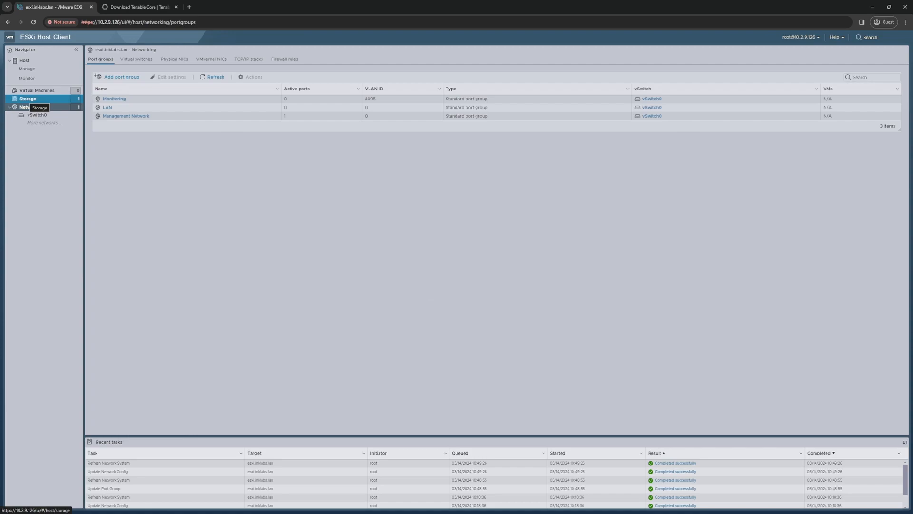
Step: Glance at the Tenable tab, then open the ESXi Storage view listing datastore1
click(137, 6)
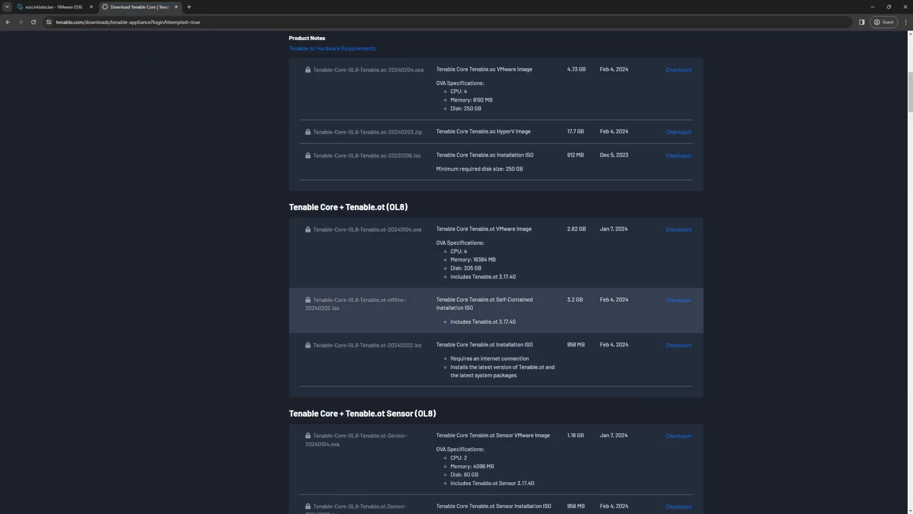
click(54, 7)
click(27, 99)
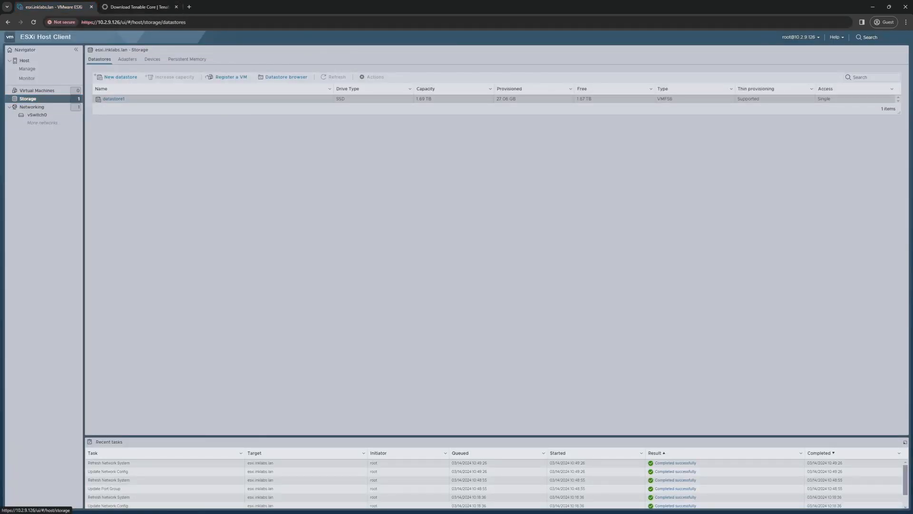
Step: Open the datastore browser for datastore1 and look inside the iso_files folder
click(151, 99)
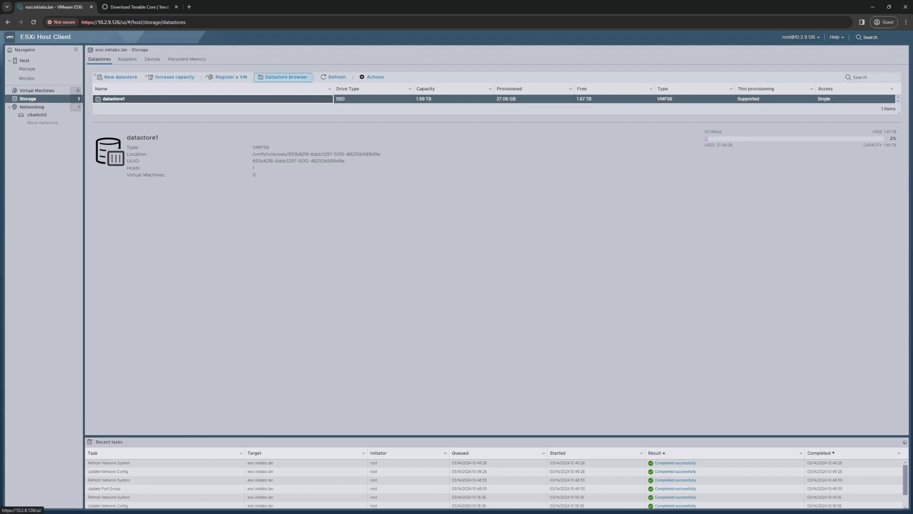
click(284, 77)
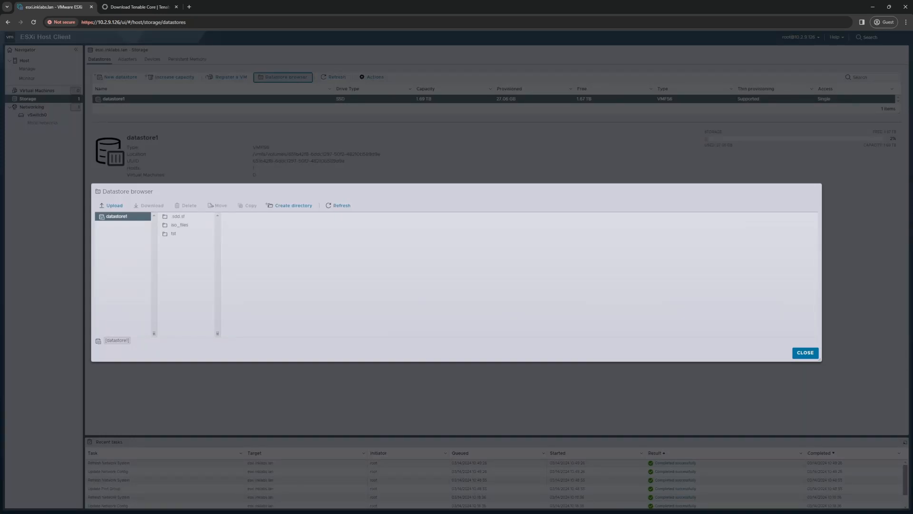
click(185, 225)
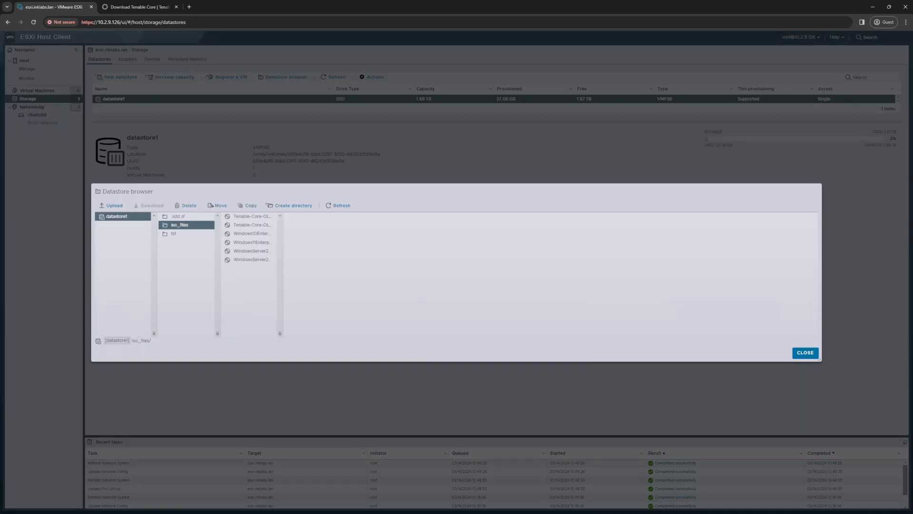
click(123, 216)
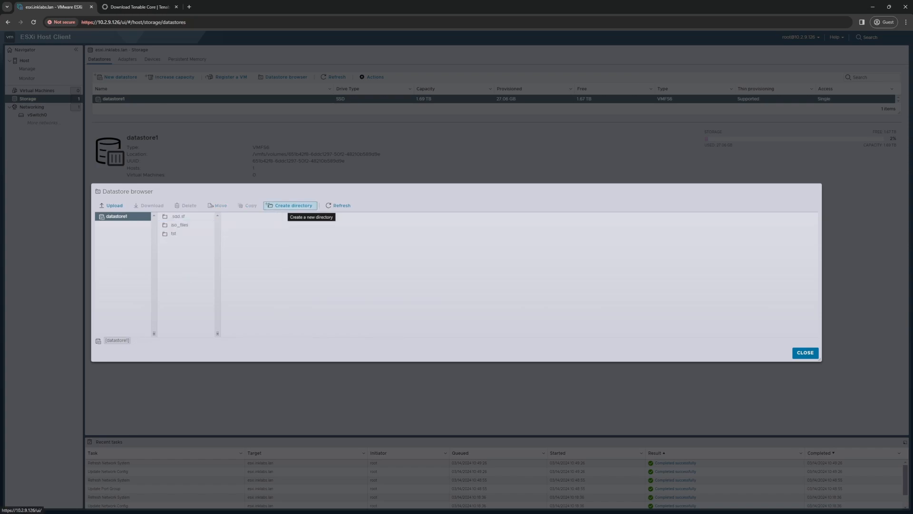
Step: Start creating a directory named 'iso' in datastore1, then cancel it
click(290, 205)
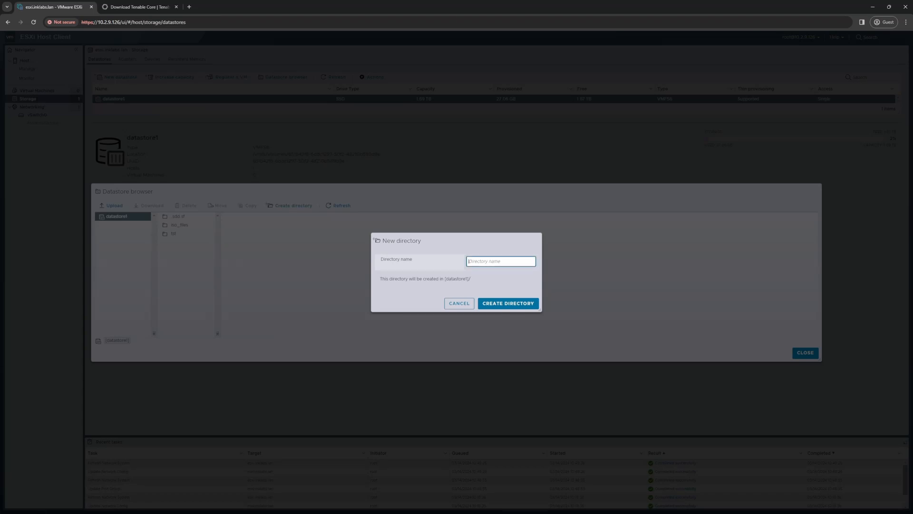
text(iso_files)
click(459, 303)
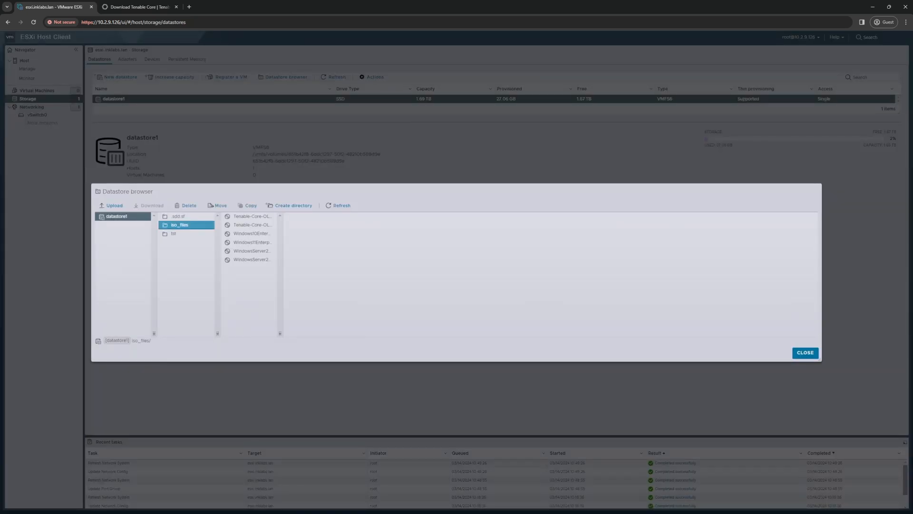
Step: Cancel an upload, inspect the Tenable-Core-OL8-Tenable.ot-offline-20240202.iso details, then close the datastore browser
click(111, 206)
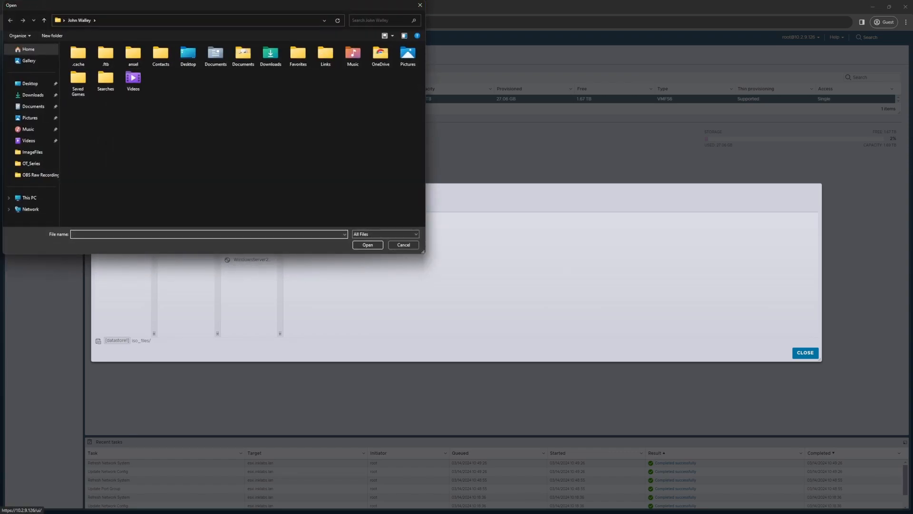
click(420, 5)
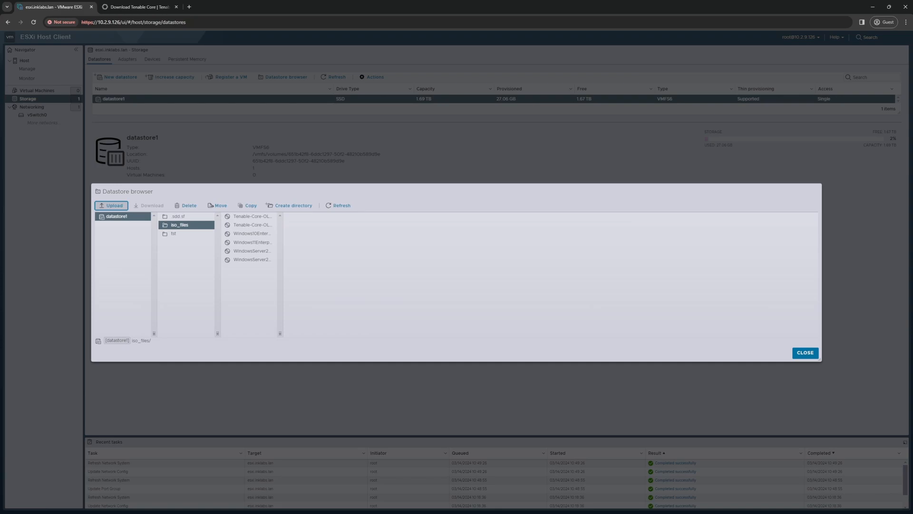
click(252, 216)
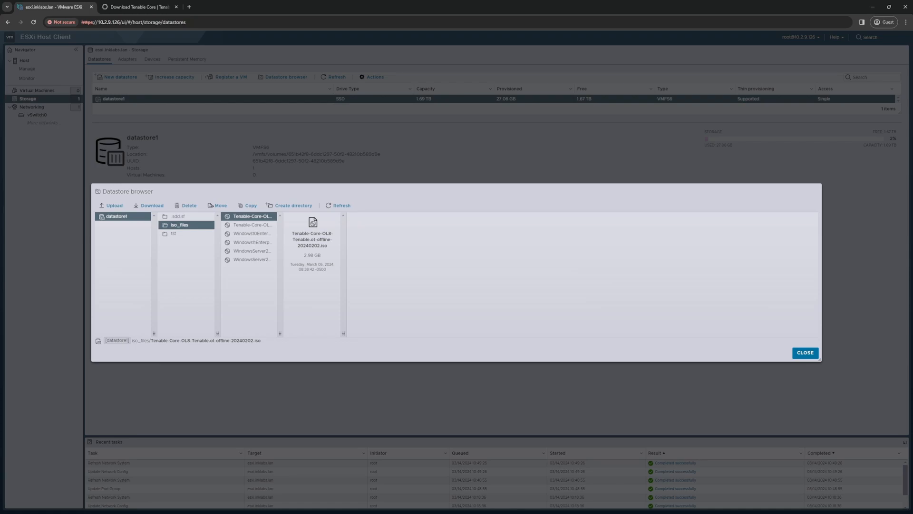
click(805, 353)
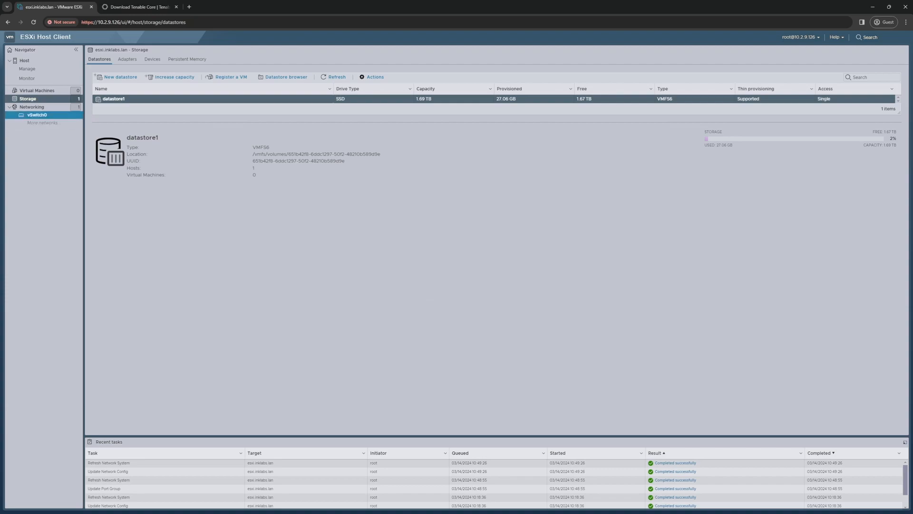
Step: From Virtual Machines, start Create / Register VM with 'Create a new virtual machine' chosen
click(38, 91)
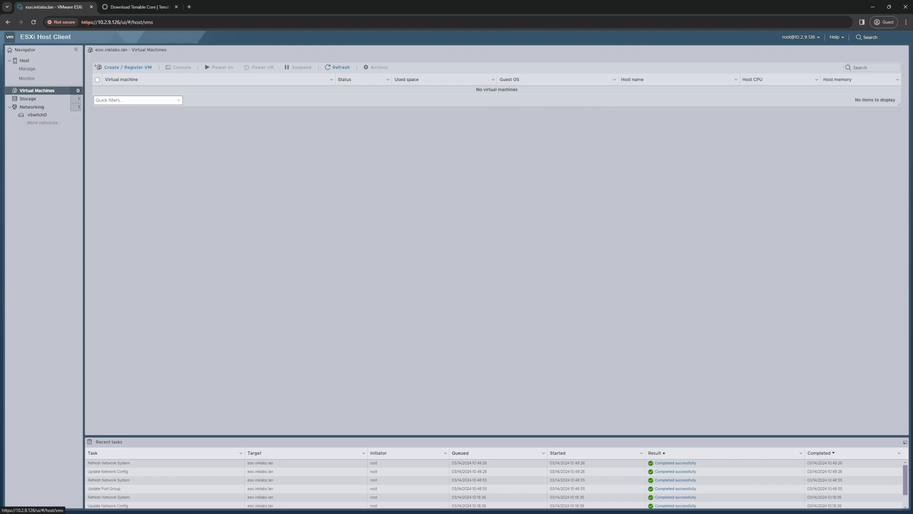
click(125, 67)
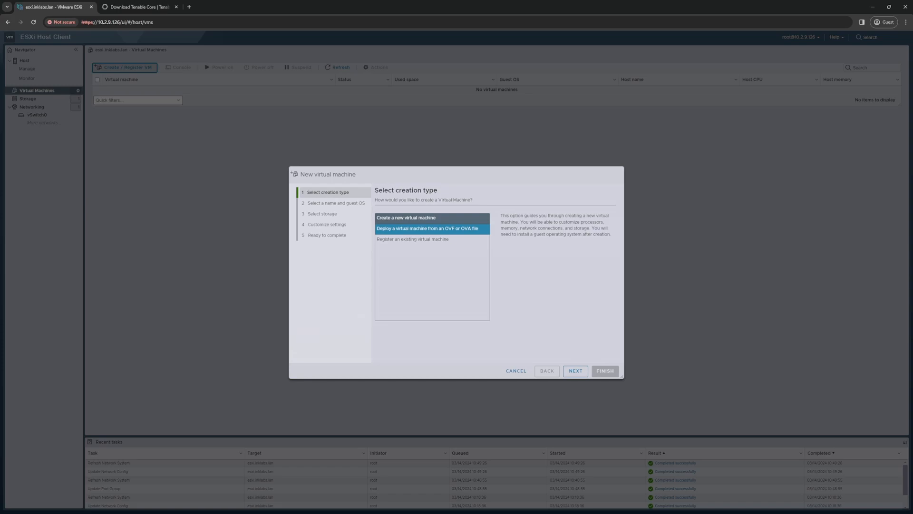
click(432, 229)
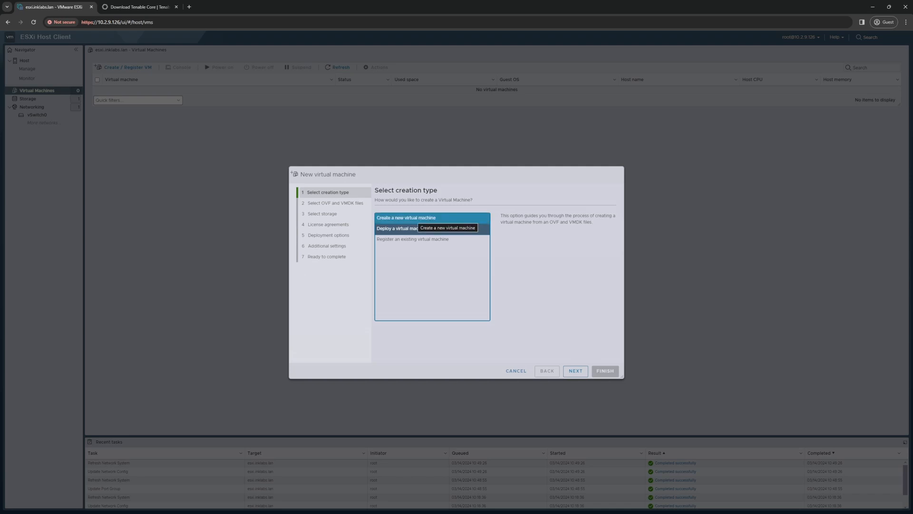
click(415, 218)
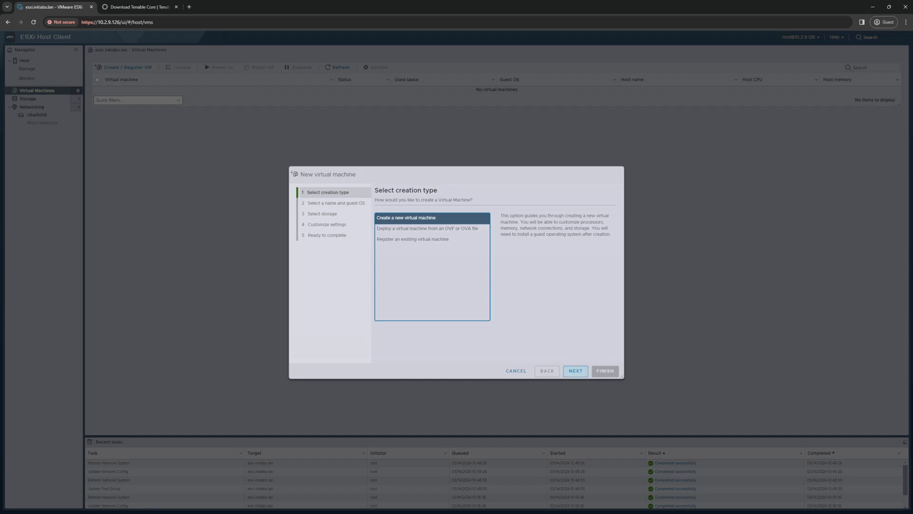
Step: Name the new virtual machine TenableOTCore, fixing the 'TenbaleOTCore' typo
click(575, 371)
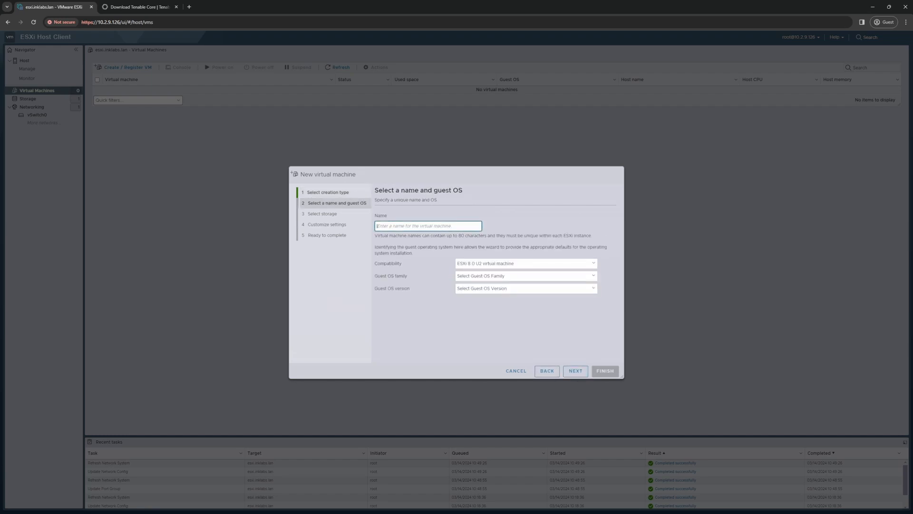
text(Tenbale)
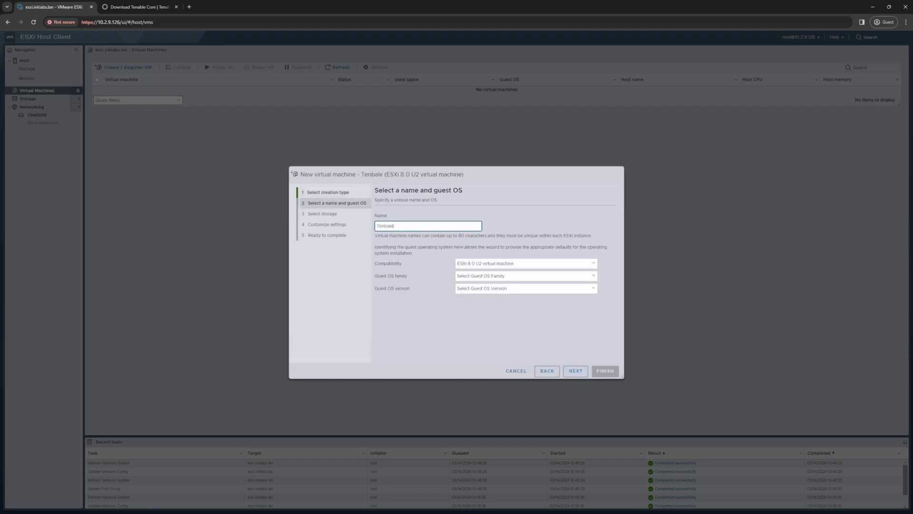
text(OTCore)
click(576, 371)
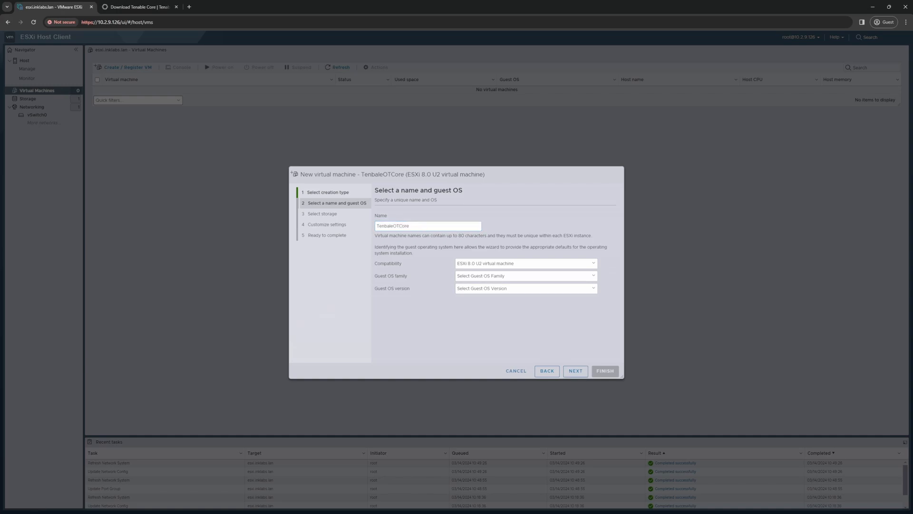
drag(394, 226, 385, 226)
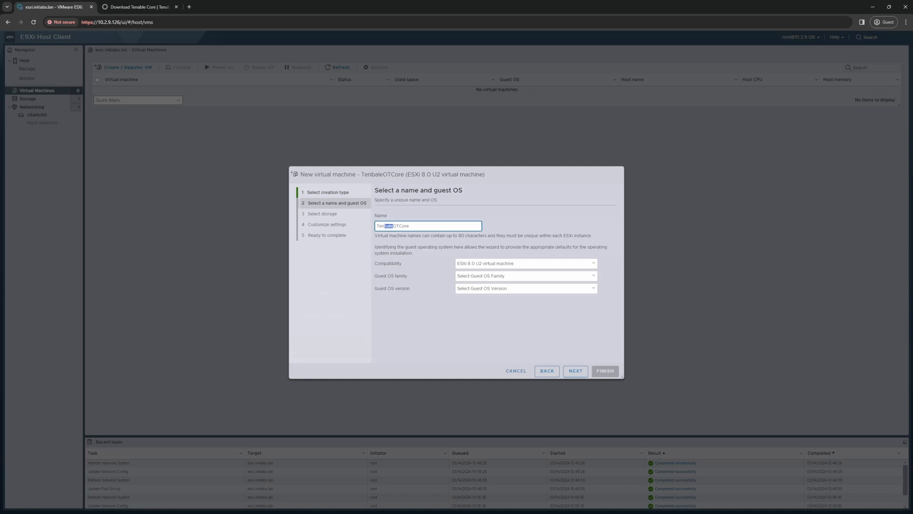
text(able)
click(527, 276)
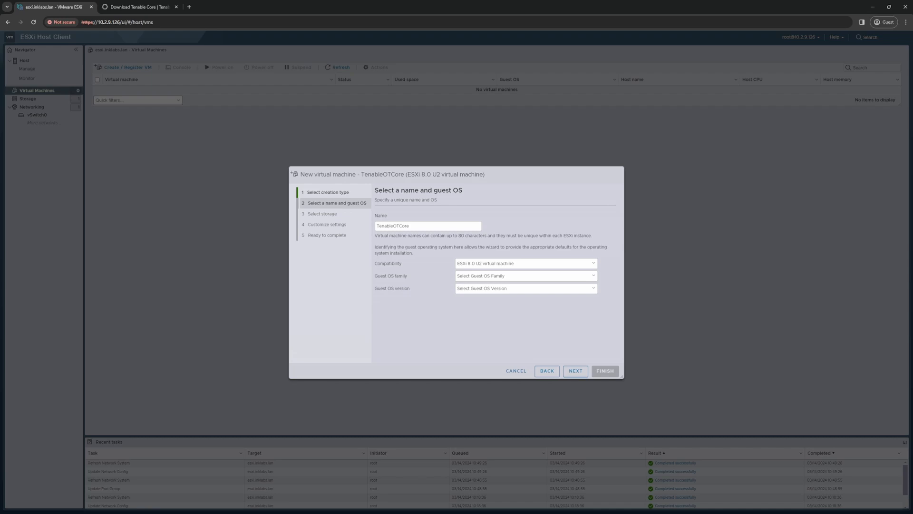
Step: Set guest OS family to Linux and version to Oracle Linux 8 (64-bit)
click(594, 275)
click(593, 289)
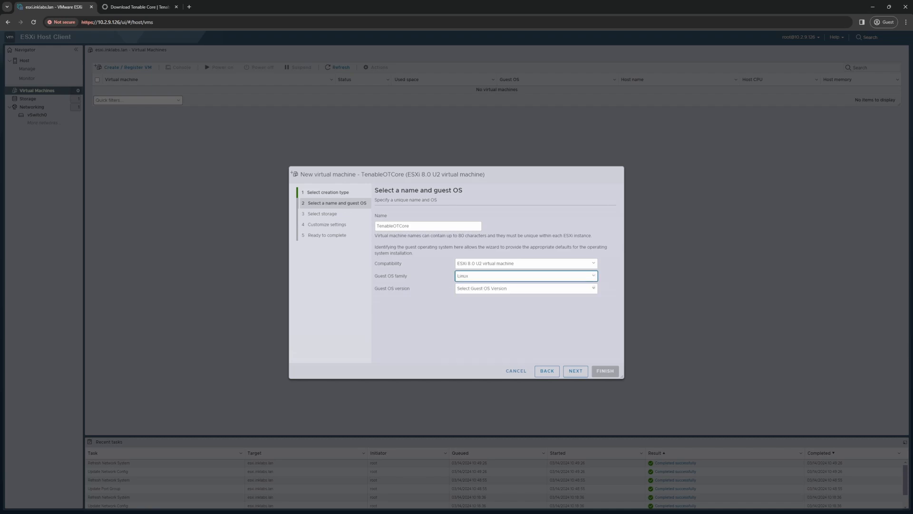
click(593, 289)
click(594, 288)
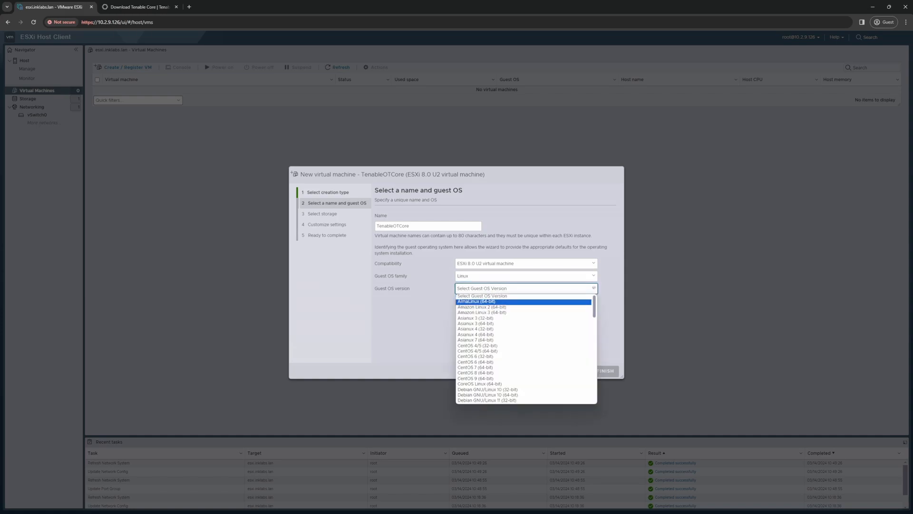
key(Return)
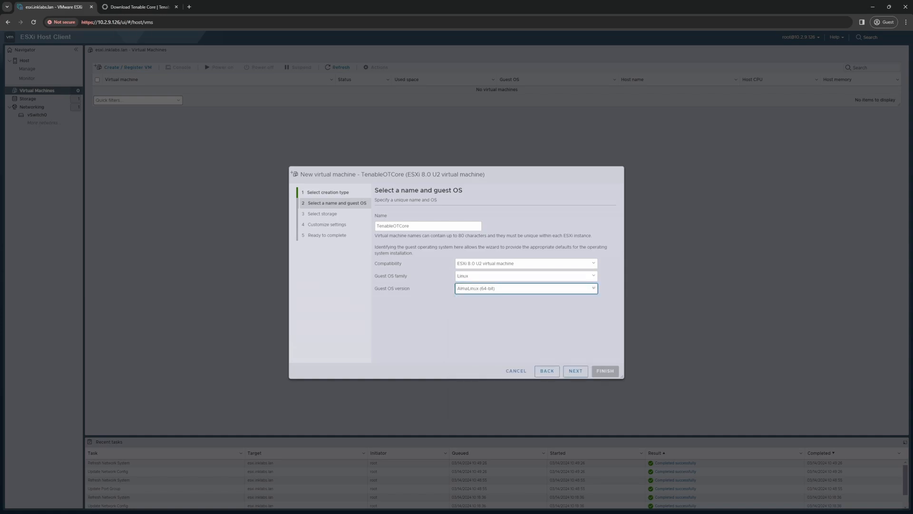
click(593, 288)
key(o)
scroll(526, 363, down, 2)
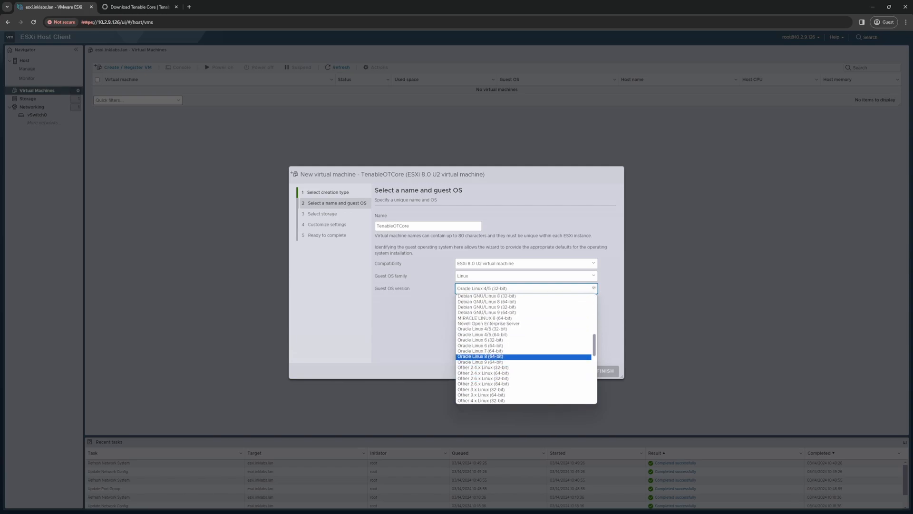
key(Return)
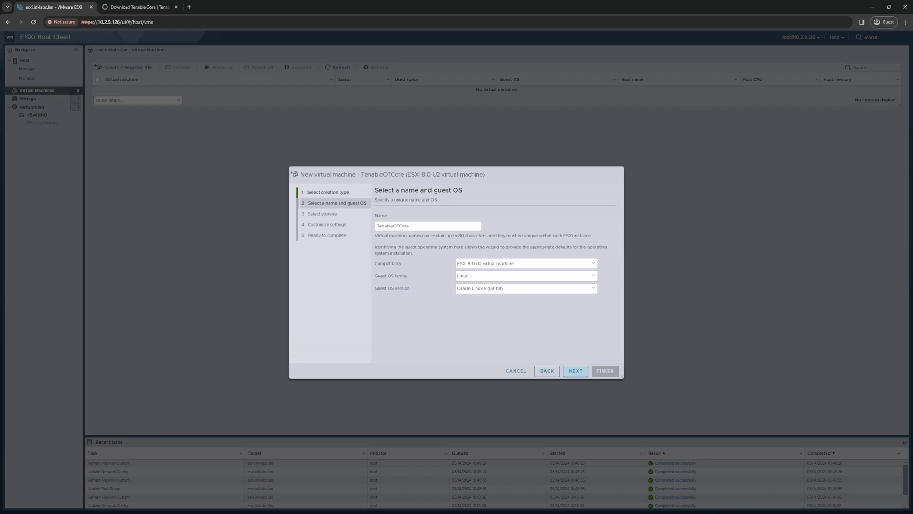
Step: Keep datastore1 as the VM's storage and advance to Customize settings
click(576, 371)
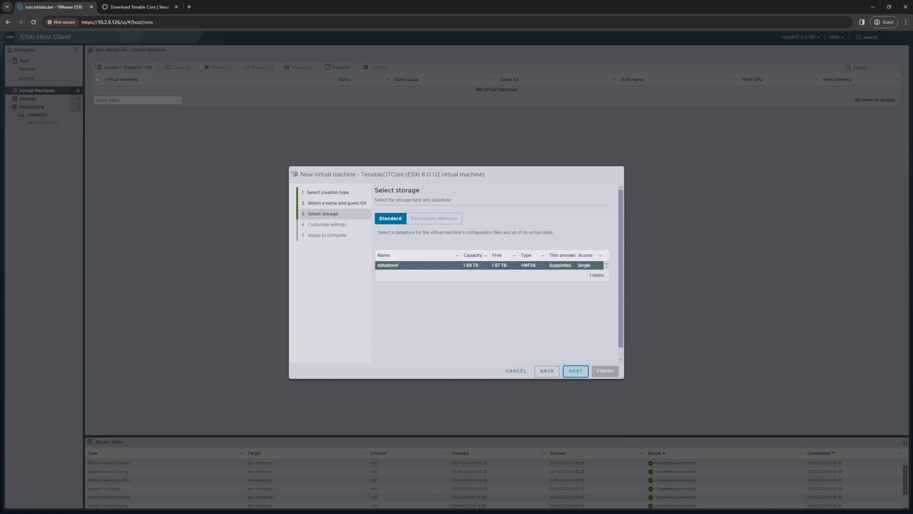
click(576, 370)
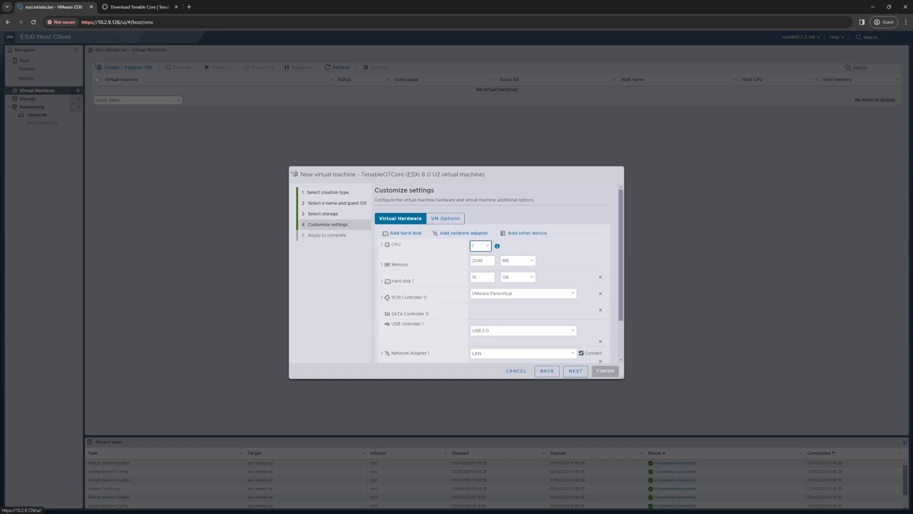
Step: Add two more LAN network adapters and scroll through the hardware list to check them
scroll(464, 236, down, 2)
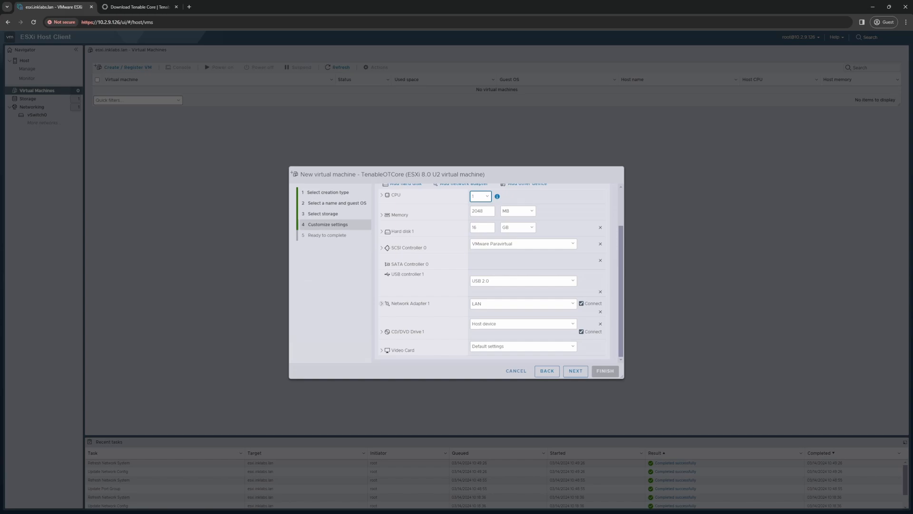
scroll(464, 233, up, 2)
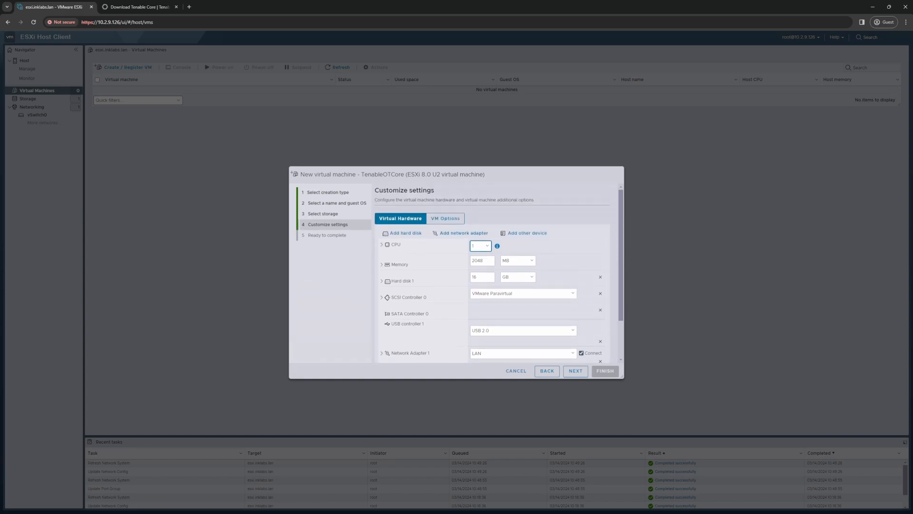
click(460, 232)
click(461, 233)
scroll(461, 233, down, 4)
scroll(461, 233, down, 1)
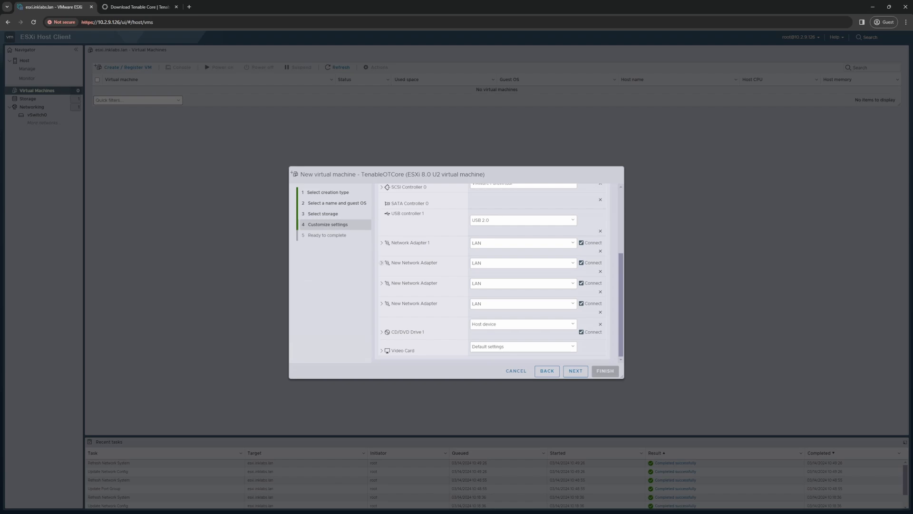
scroll(497, 272, up, 5)
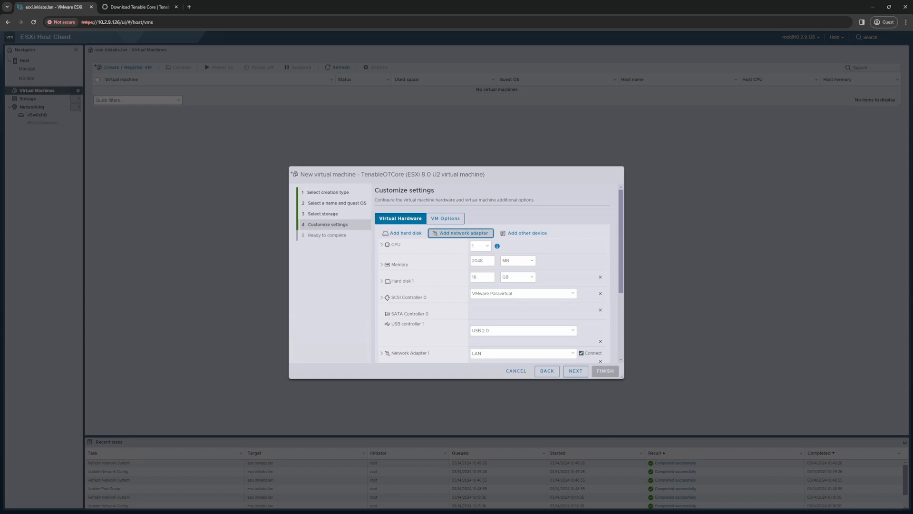
Step: Give the VM 4 CPUs and 32 GB of memory
click(481, 246)
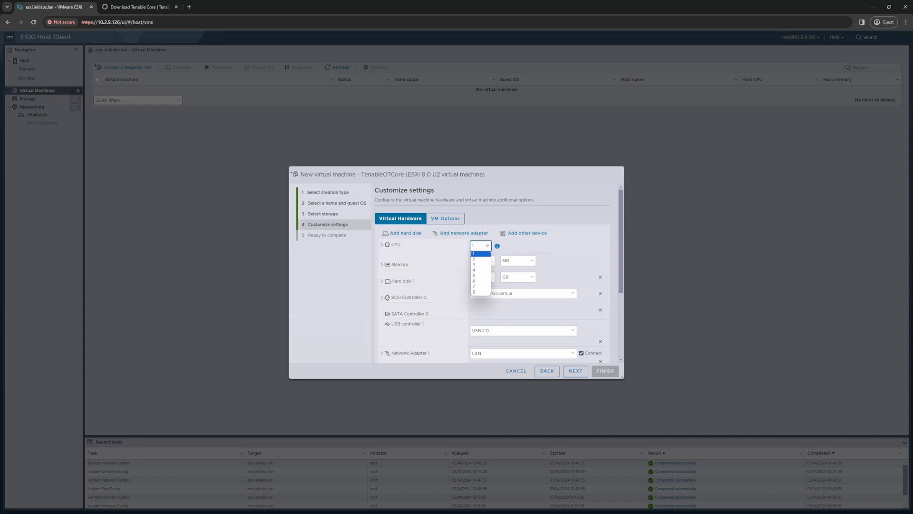
click(481, 270)
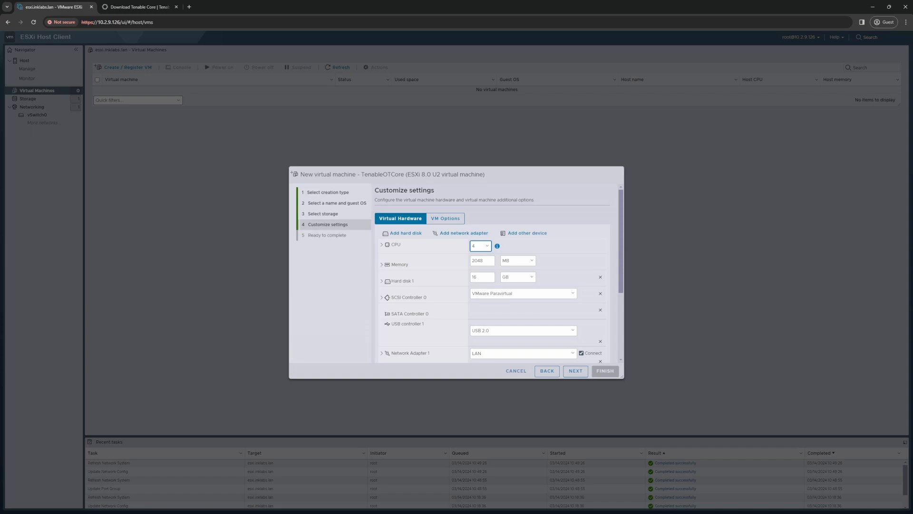
click(532, 260)
click(528, 274)
key(shift+Tab)
text(32)
key(Tab)
Step: Set Hard disk 1 size to 205
double_click(474, 276)
text(205)
key(Tab)
Step: Try switching the hard disk unit to TB with size 1
click(532, 277)
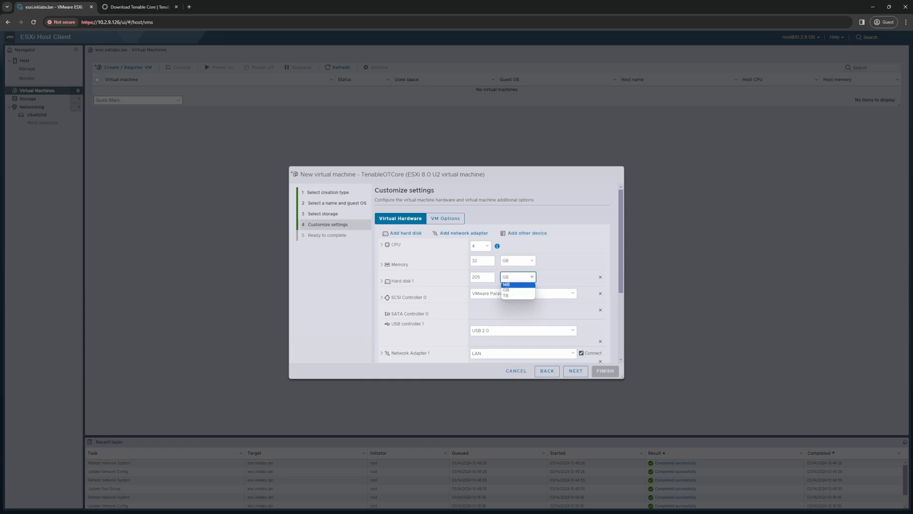
click(516, 295)
double_click(477, 276)
text(1)
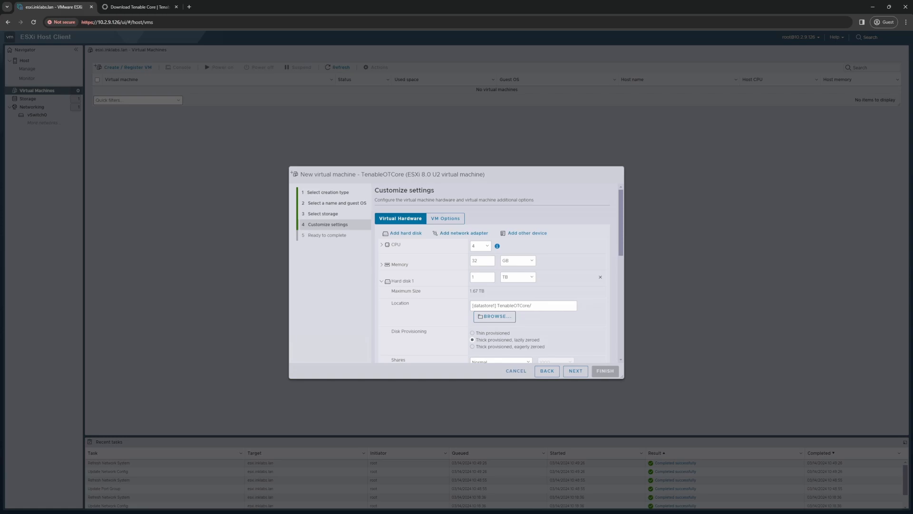
scroll(497, 273, down, 1)
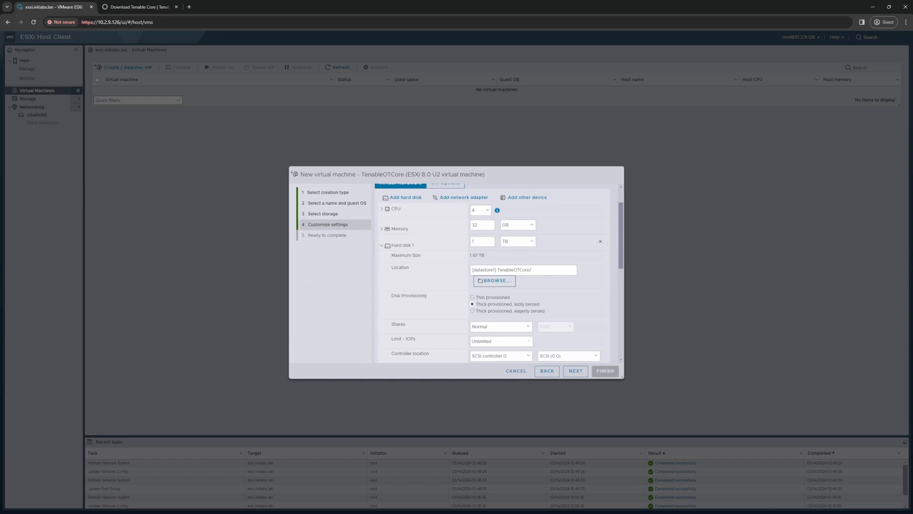
Step: Set the hard disk back to 205 GB and make it thin provisioned
click(532, 241)
click(516, 255)
double_click(474, 242)
text(205)
key(Tab)
click(472, 298)
scroll(497, 273, down, 10)
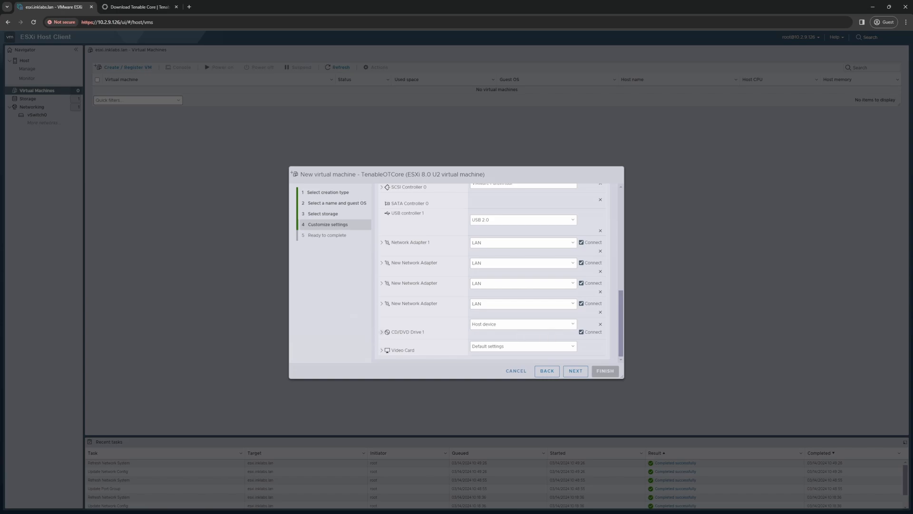
Step: Attach Tenable-Core-OL8-Tenable.ot-offline-20240202.iso from datastore1's iso_files as CD/DVD Drive 1
click(573, 324)
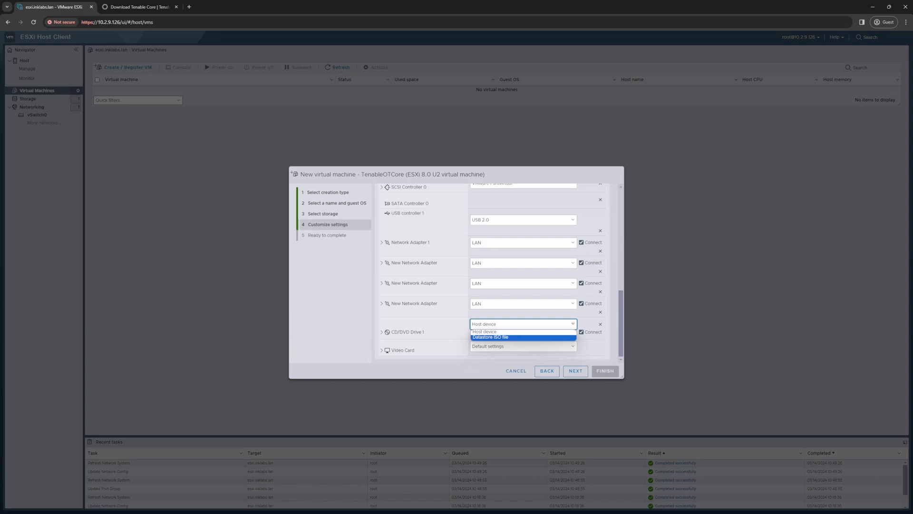
click(524, 337)
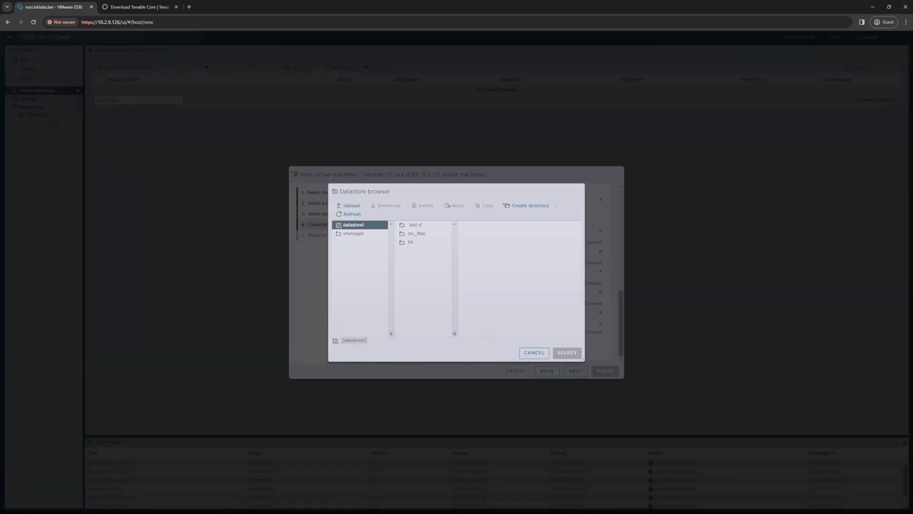
click(416, 234)
click(488, 225)
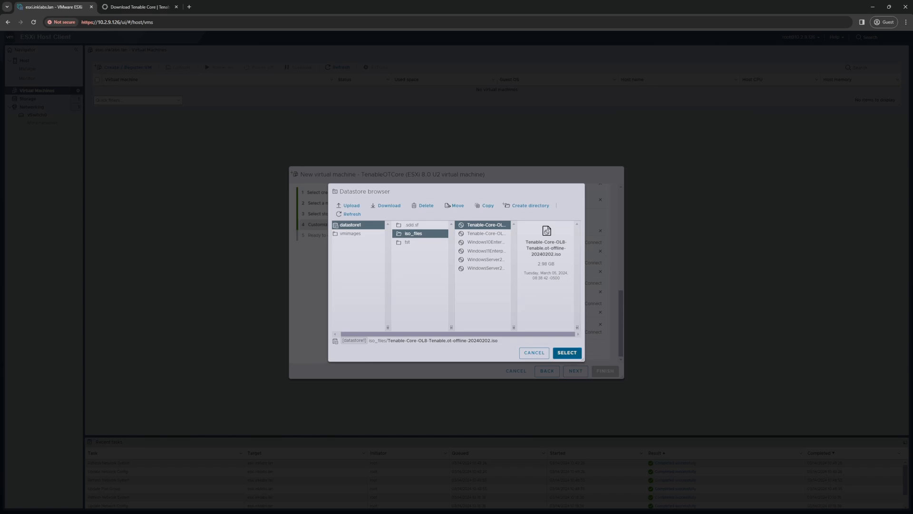
click(567, 353)
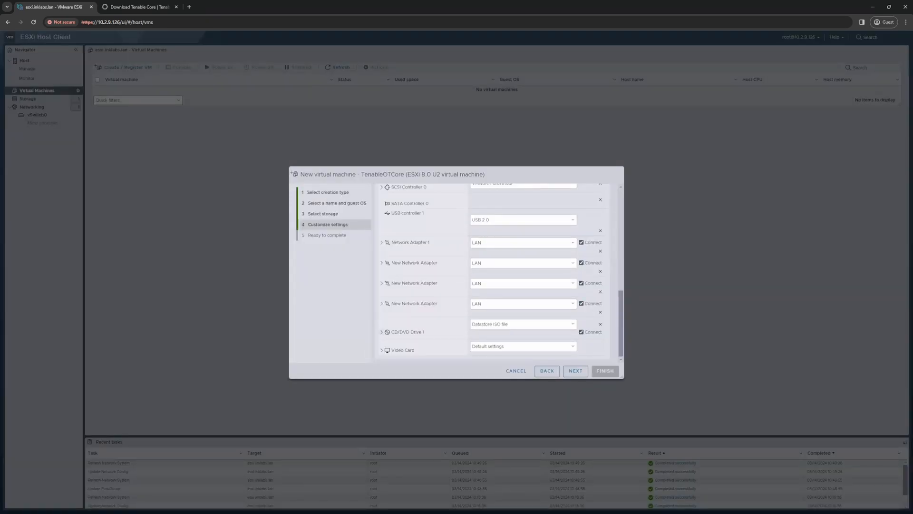
scroll(498, 273, up, 10)
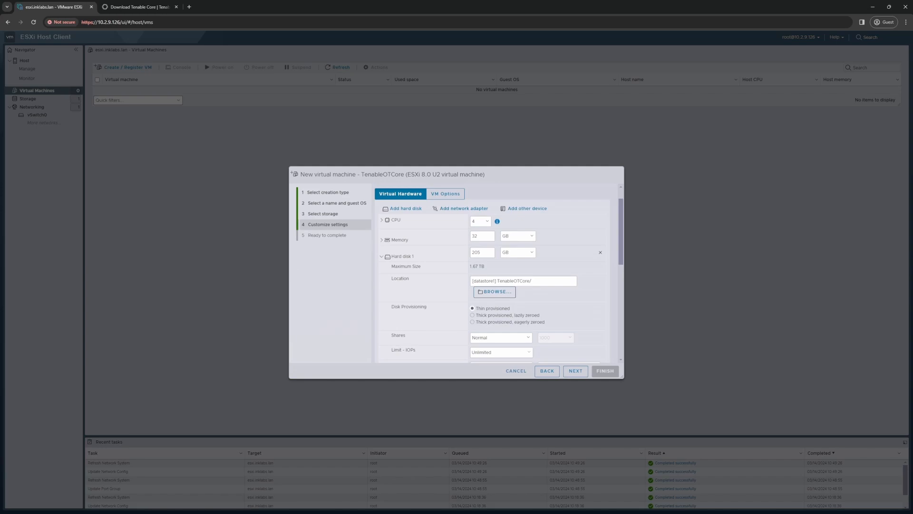
scroll(497, 274, up, 2)
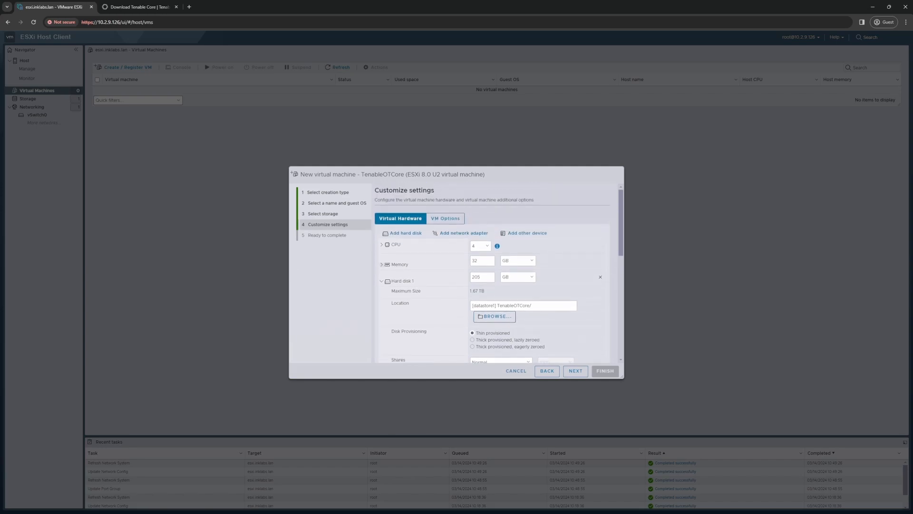
scroll(493, 274, down, 8)
scroll(497, 273, down, 3)
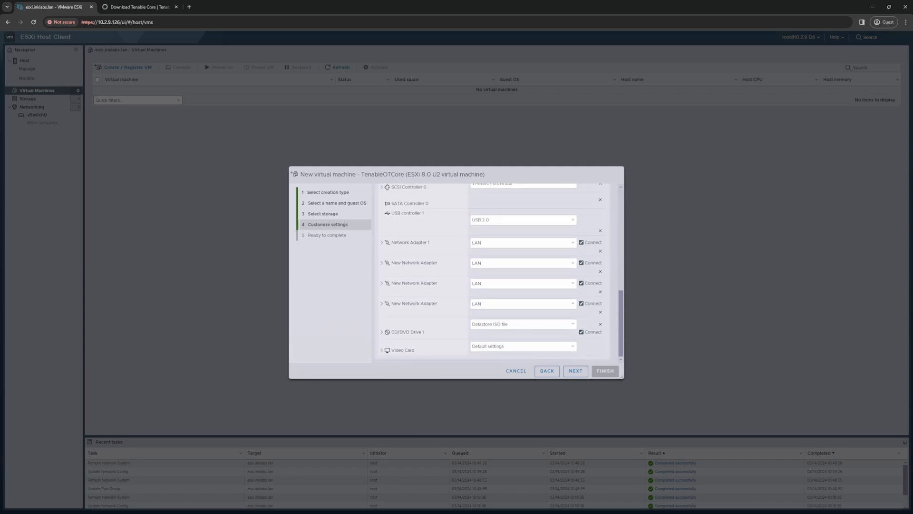
Step: Review the summary, create TenableOTCore, and select it in the virtual machines list
click(575, 371)
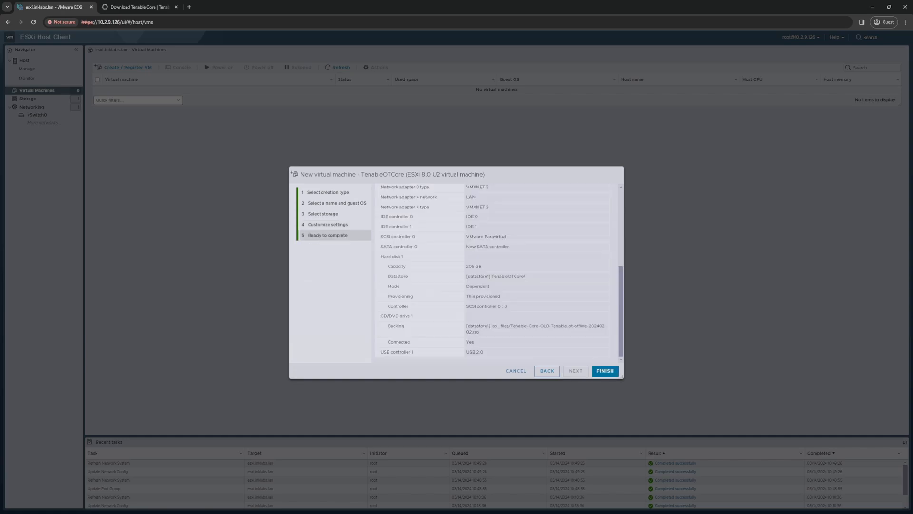
click(605, 371)
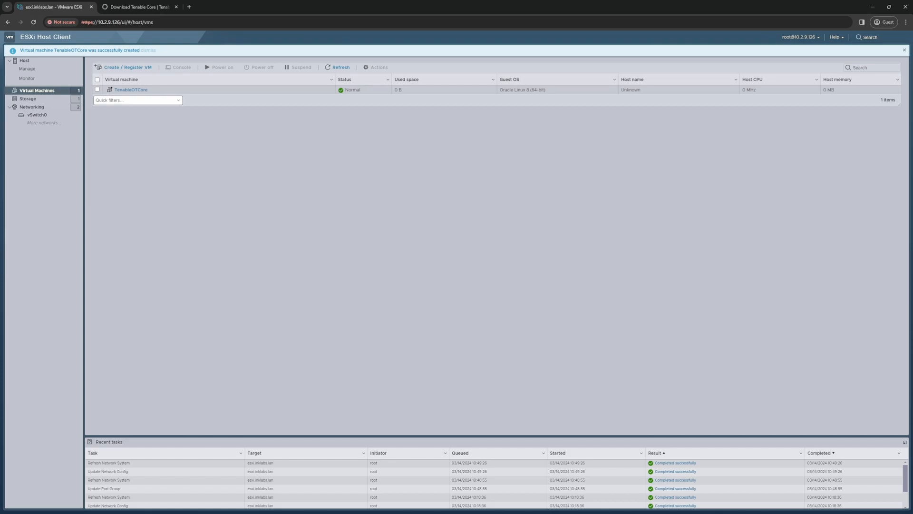
click(98, 89)
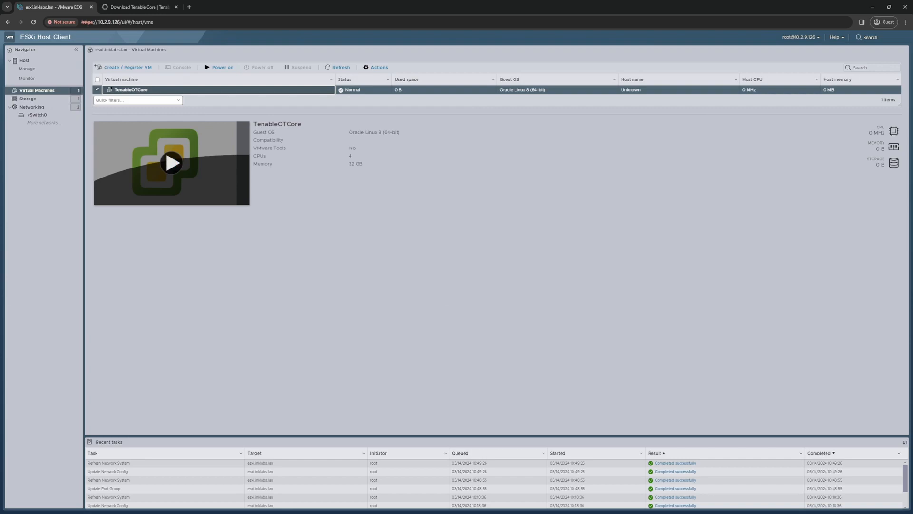
Step: Power on TenableOTCore in its console and highlight 'Test this media & install TenableCore'
click(172, 163)
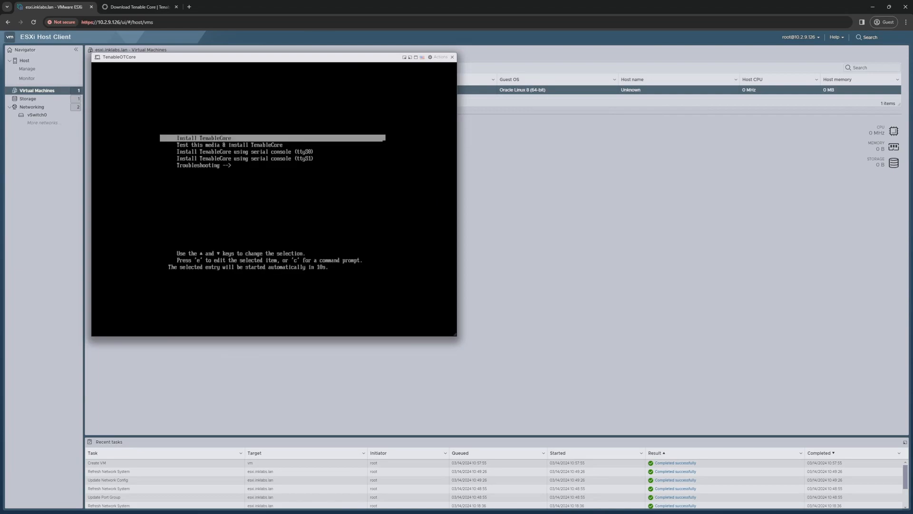
key(Down)
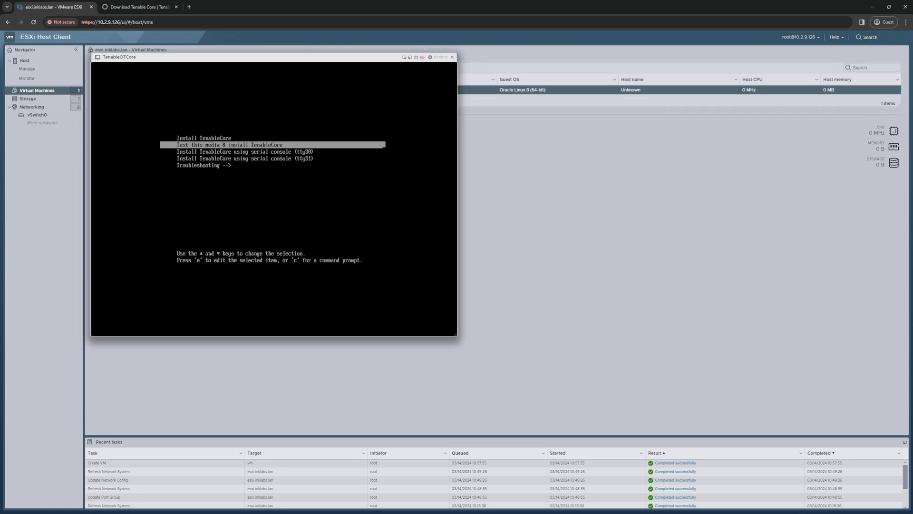
Step: Boot the 'Install TenableCore' option and wait for the appliance login prompt
key(Down)
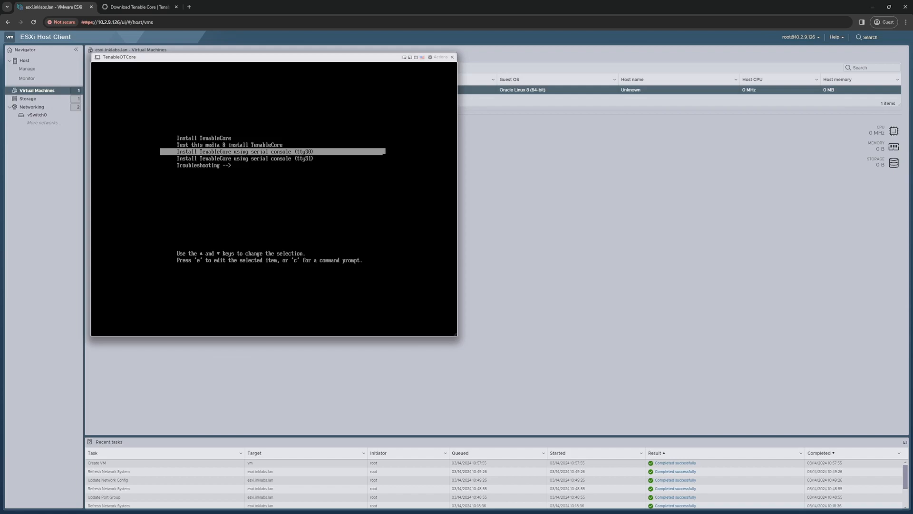
key(Up)
key(Up)
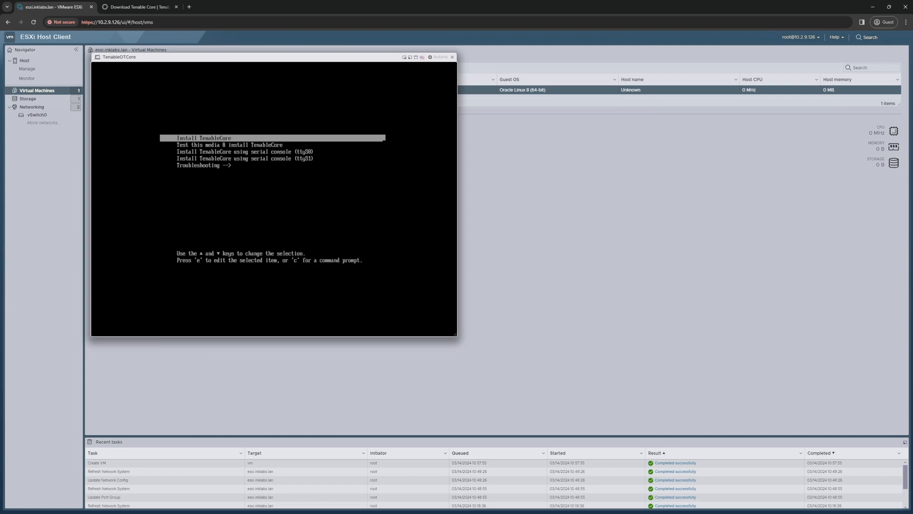
key(Return)
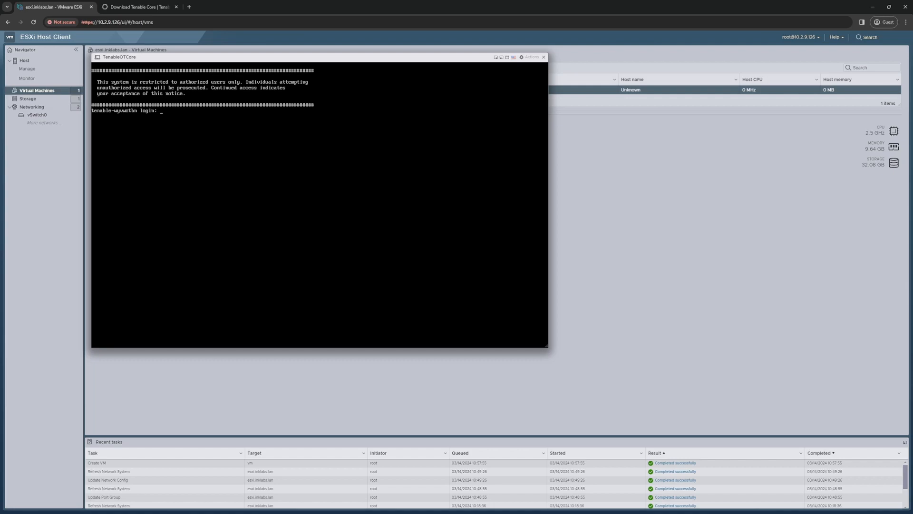
Step: Log in with the setup account and answer 'y' to configure a static address
text(wizard)
key(Return)
key(Return)
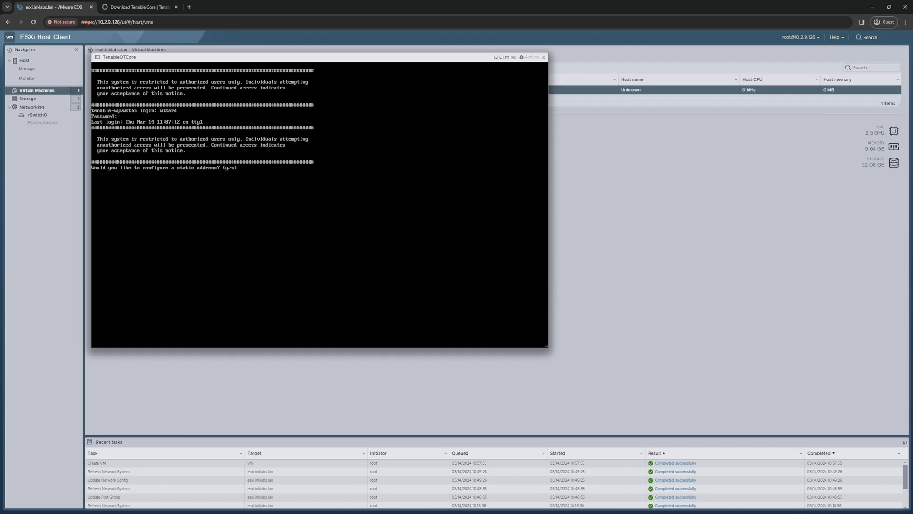
text(y)
key(Return)
key(Down)
key(Down)
key(Down)
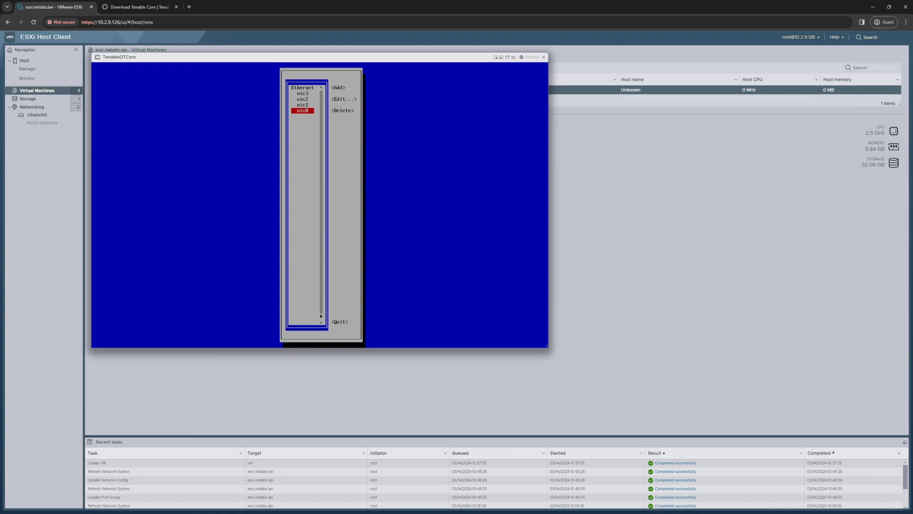
Step: Edit nic0 and change its IPv4 configuration from Automatic to Manual
key(Return)
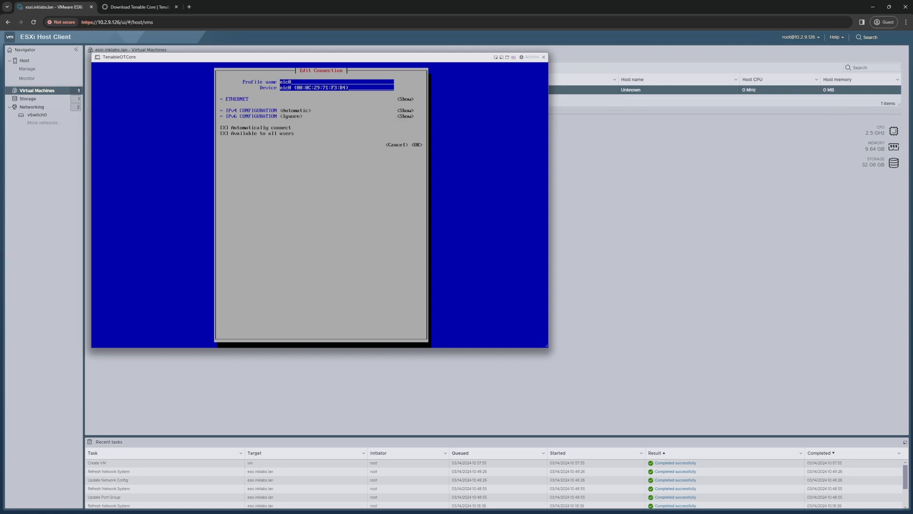
key(Tab)
key(Tab)
key(Return)
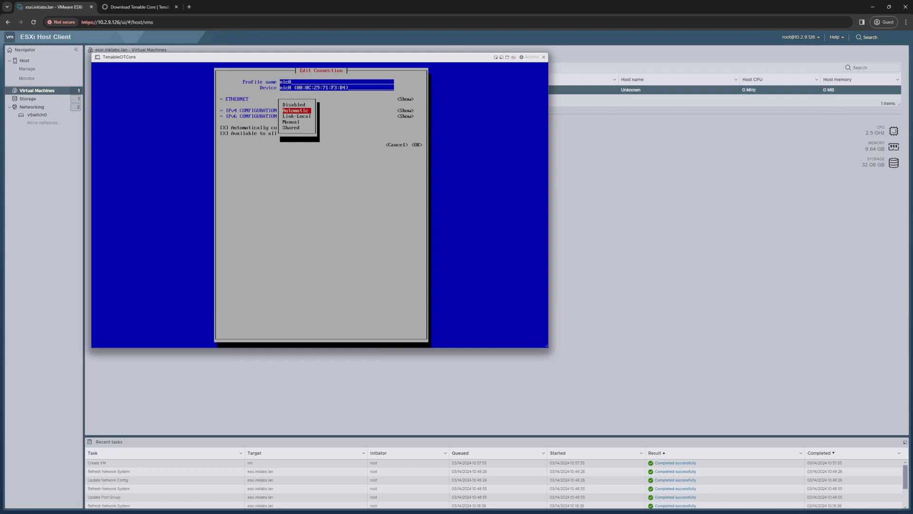
key(Down)
key(Down)
key(Return)
key(Tab)
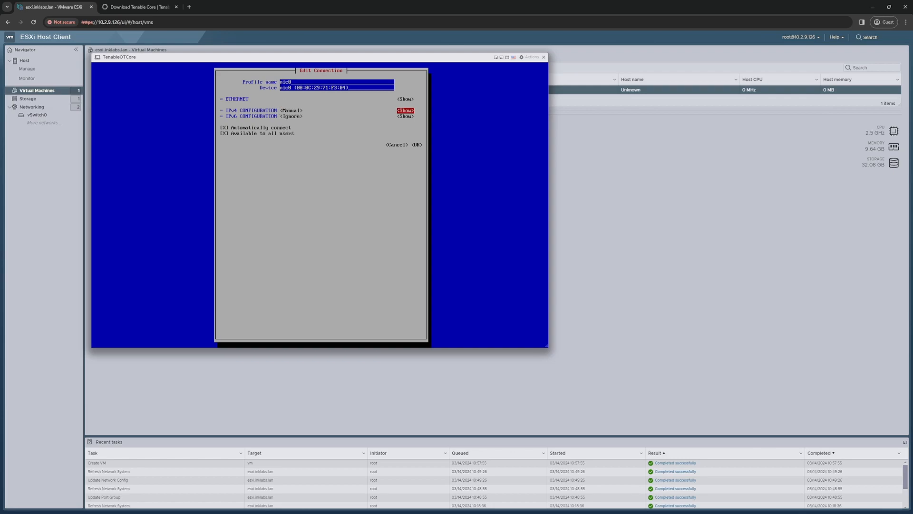
Step: Add 10.2.9.201/24 as nic0's IPv4 address and move on toward the Gateway field
key(Return)
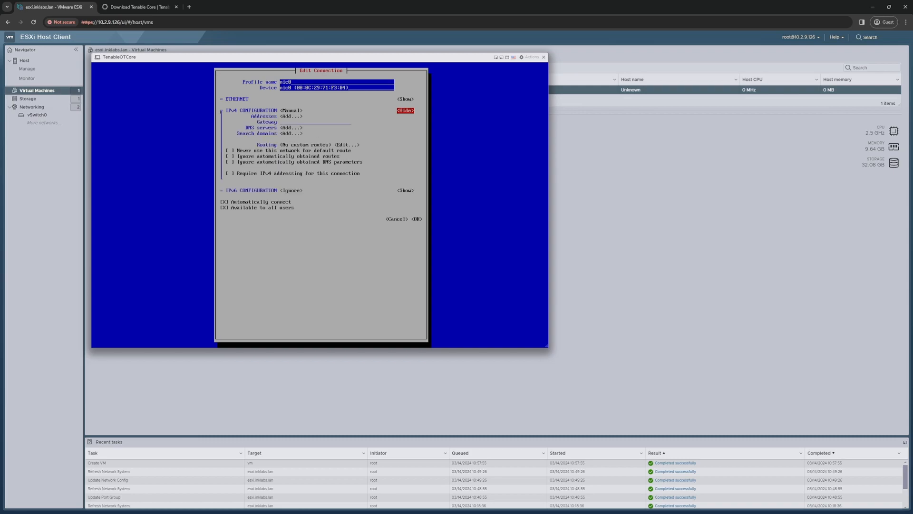
key(Tab)
key(Return)
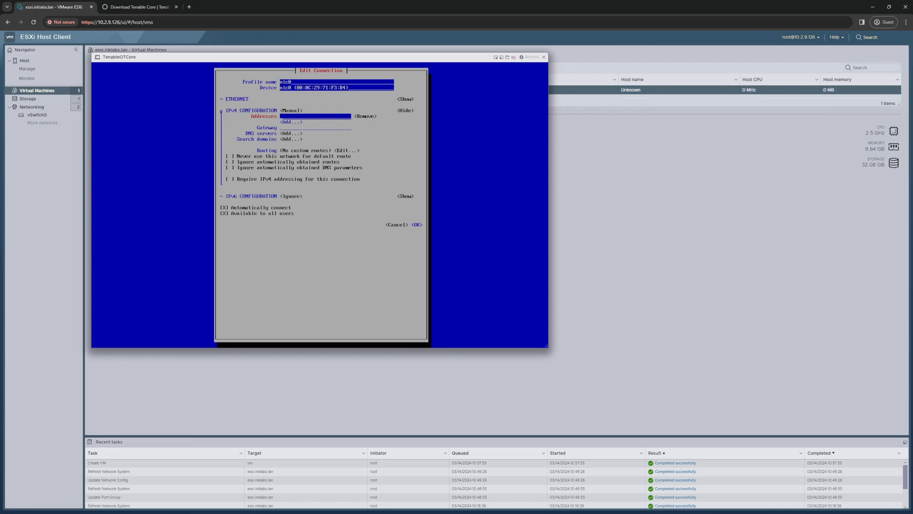
text(10.2.9.20)
key(Tab)
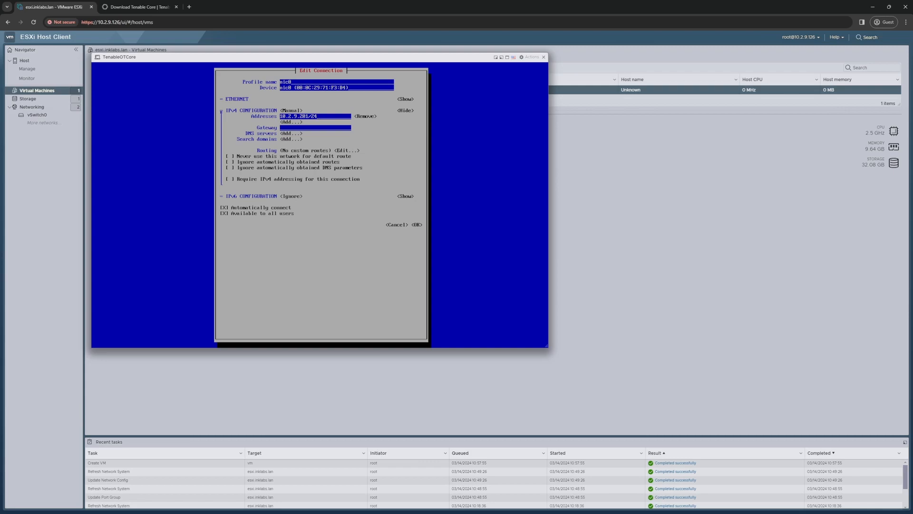
key(Tab)
key(Tab)
key(Tab)
Step: Set gateway 10.2.9.1, add DNS servers 10.2.9.1 and 8.8.8.8, and save nic0
text(10.2.)
key(Tab)
key(Return)
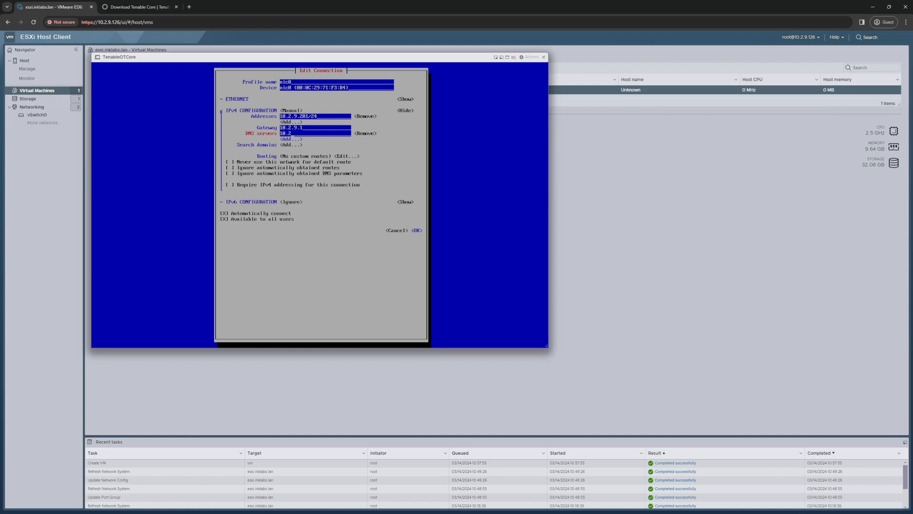
key(Tab)
key(Tab)
key(Return)
text(8.8.8.8)
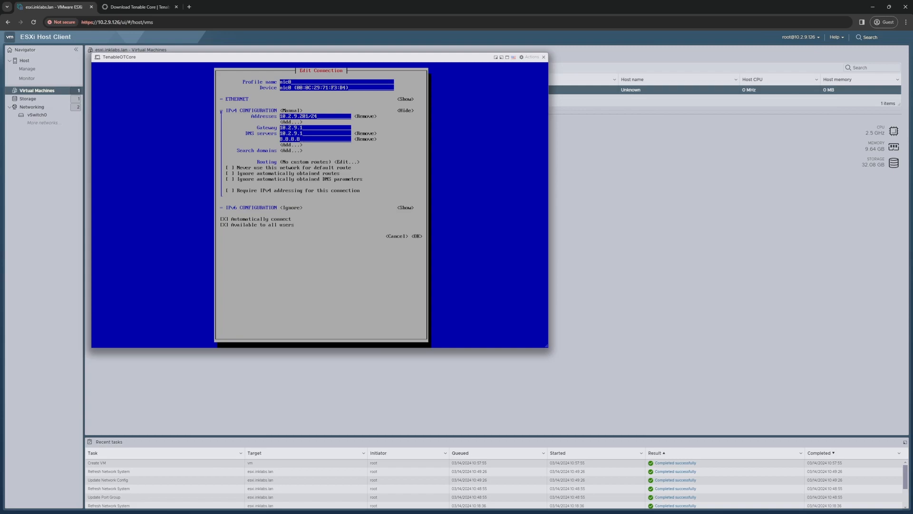
key(Tab)
key(Tab)
key(Tab)
key(Tab)
key(Tab)
key(Tab)
key(Tab)
key(Tab)
key(Tab)
key(Tab)
key(Tab)
key(Tab)
key(Tab)
key(Tab)
key(Return)
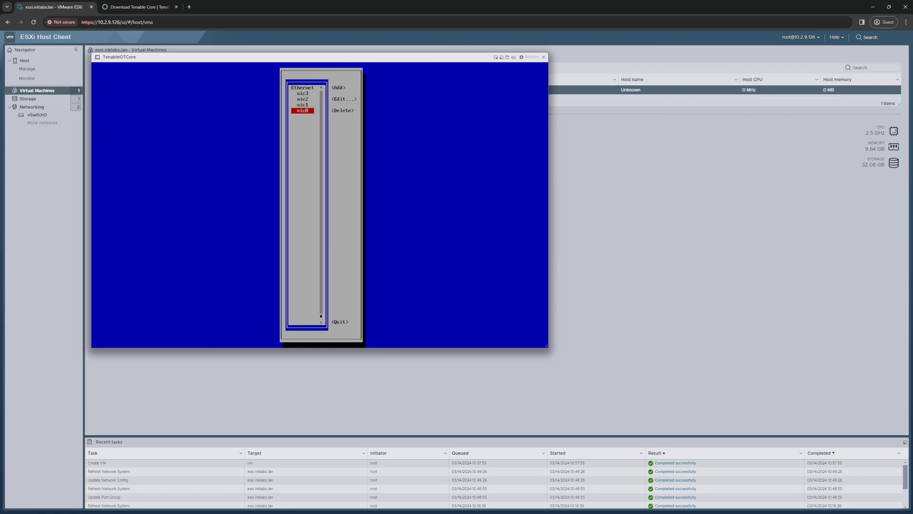
Step: Quit the nmtui network configuration tool
key(Tab)
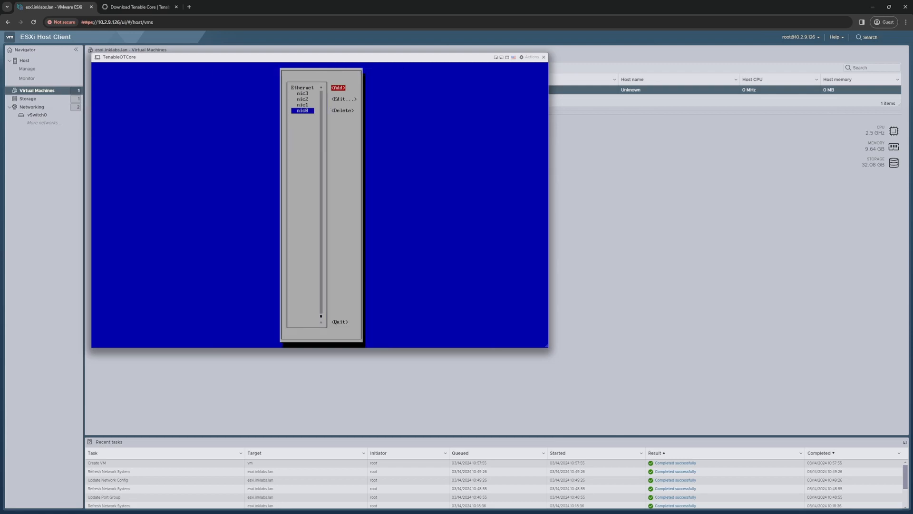
key(Tab)
key(Tab)
key(Tab)
key(Return)
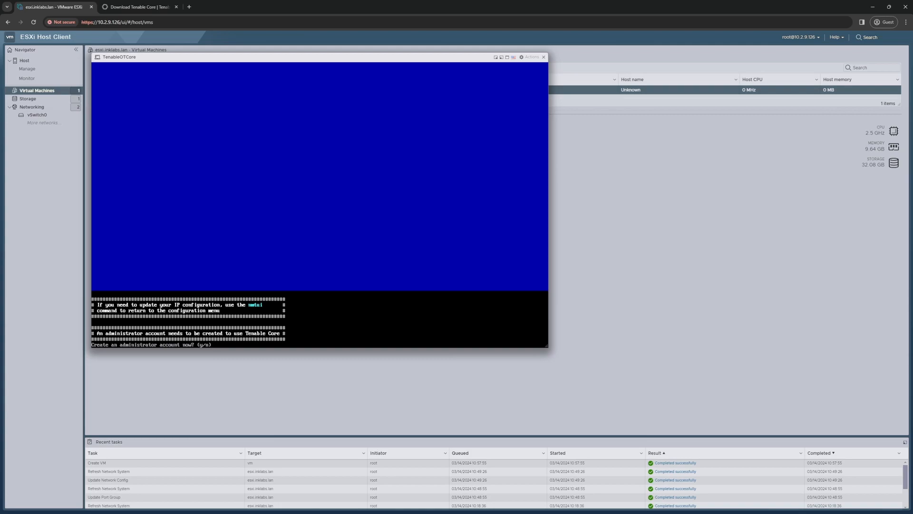
Step: Agree to create an administrator account, entering its username and password twice
key(y)
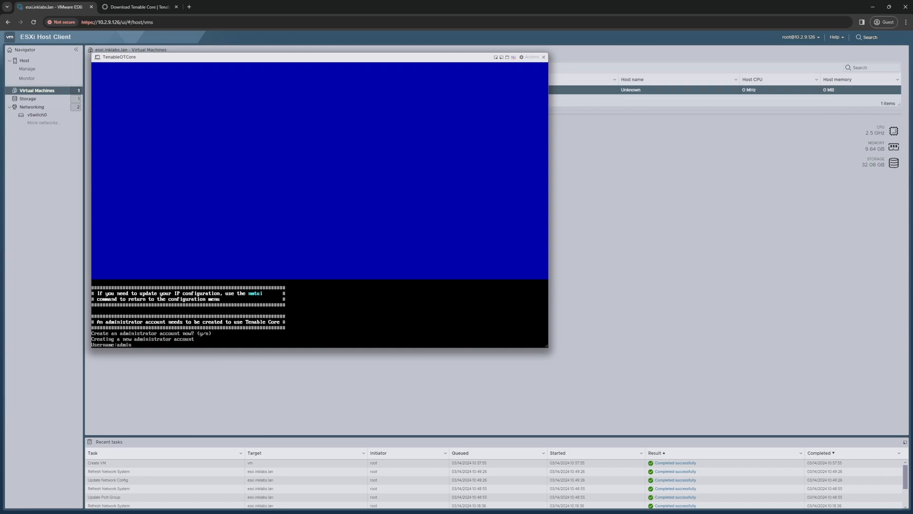
key(Return)
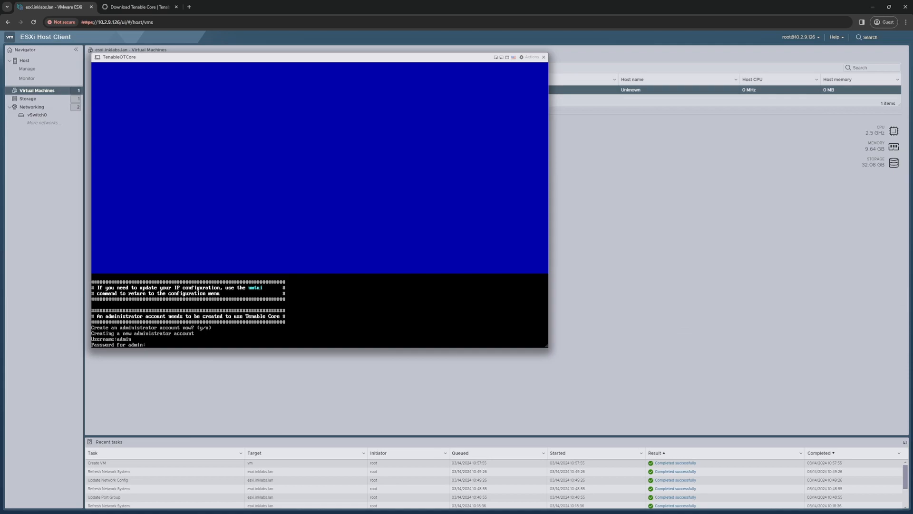
key(Return)
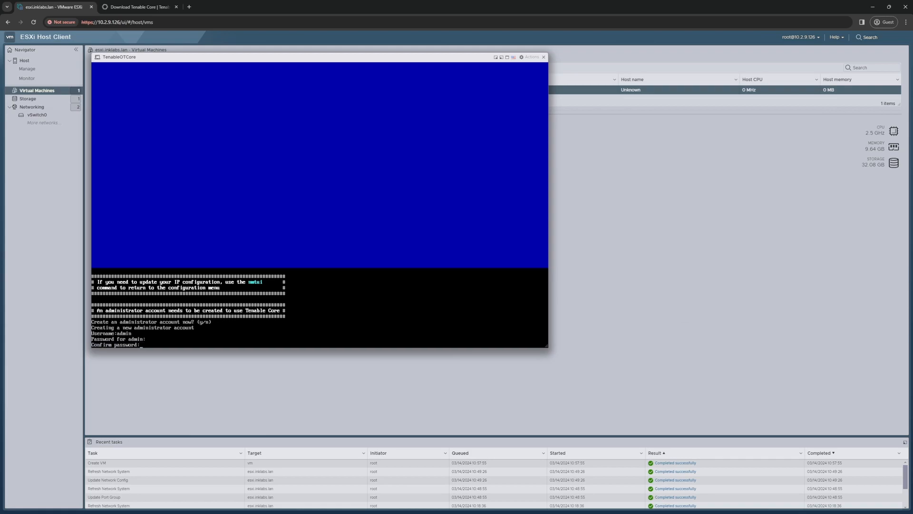
key(Return)
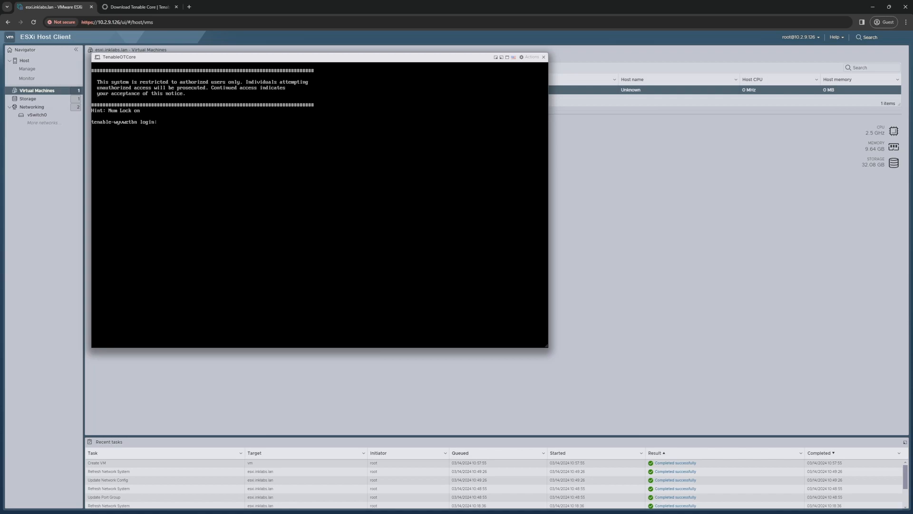
Step: Log in as the new administrator and drag the console window to the right
text(dmin)
key(Return)
key(Return)
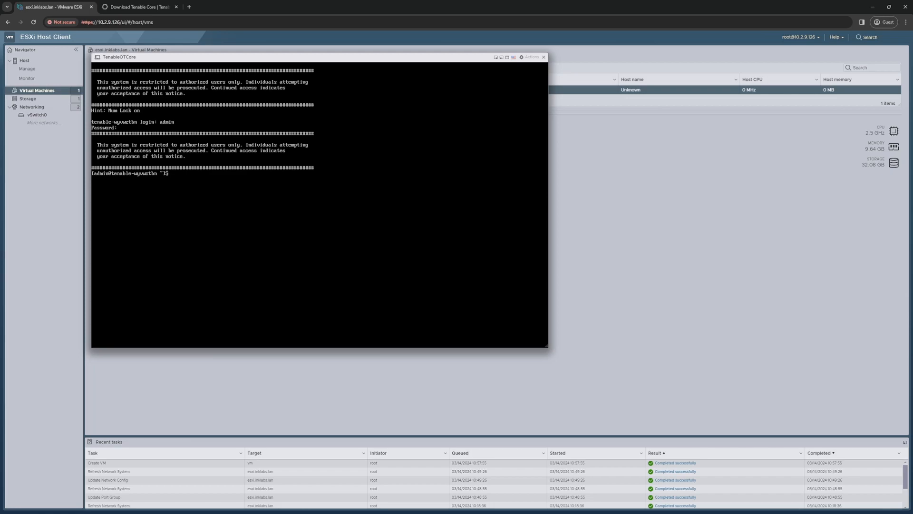
drag(190, 57, 405, 112)
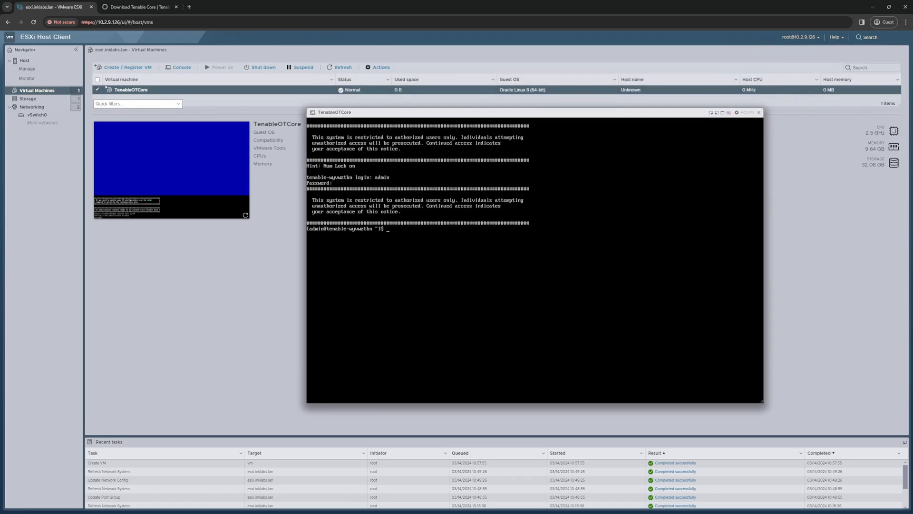
Step: Open TenableOTCore's Edit settings and expand Network Adapters 1 through 4
click(378, 67)
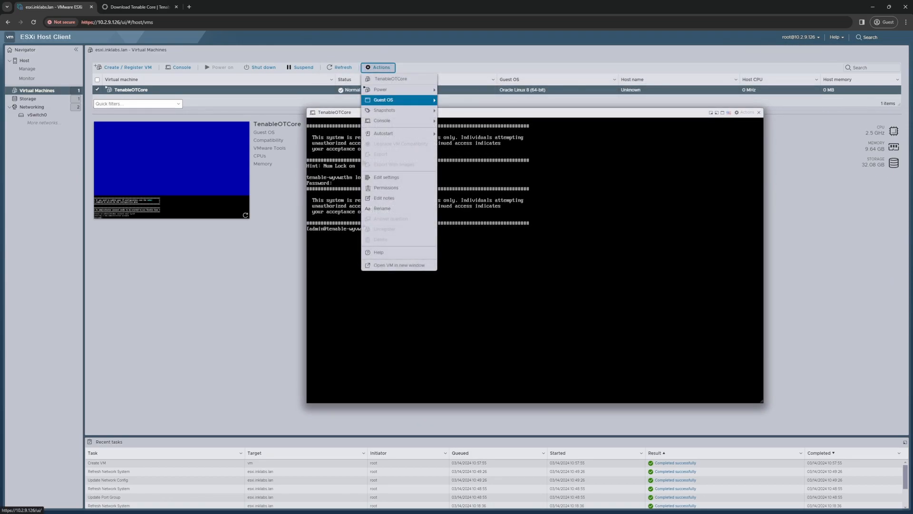
click(386, 177)
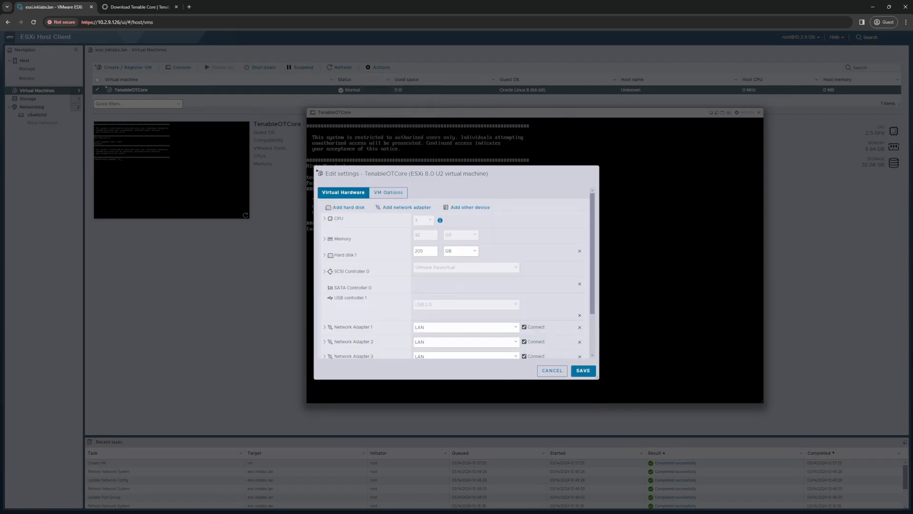
scroll(366, 301, down, 2)
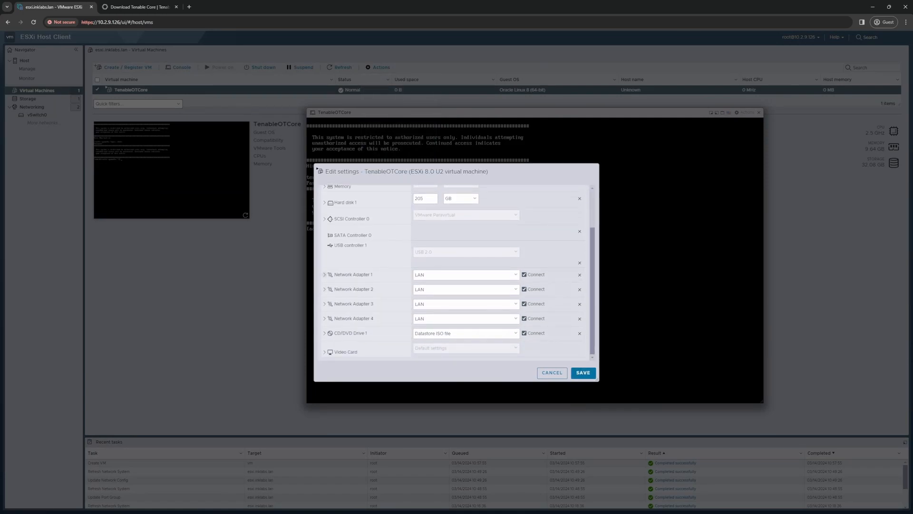
click(324, 275)
scroll(458, 272, down, 1)
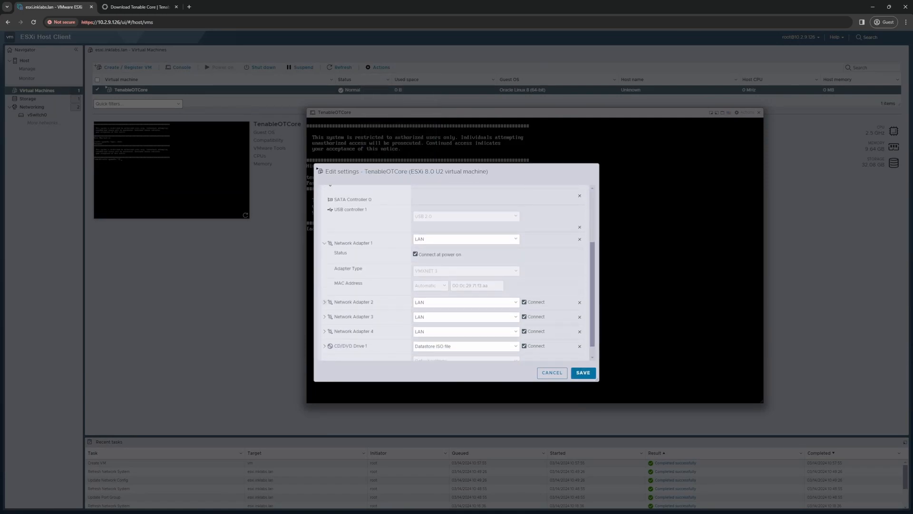
click(325, 301)
scroll(324, 303, down, 2)
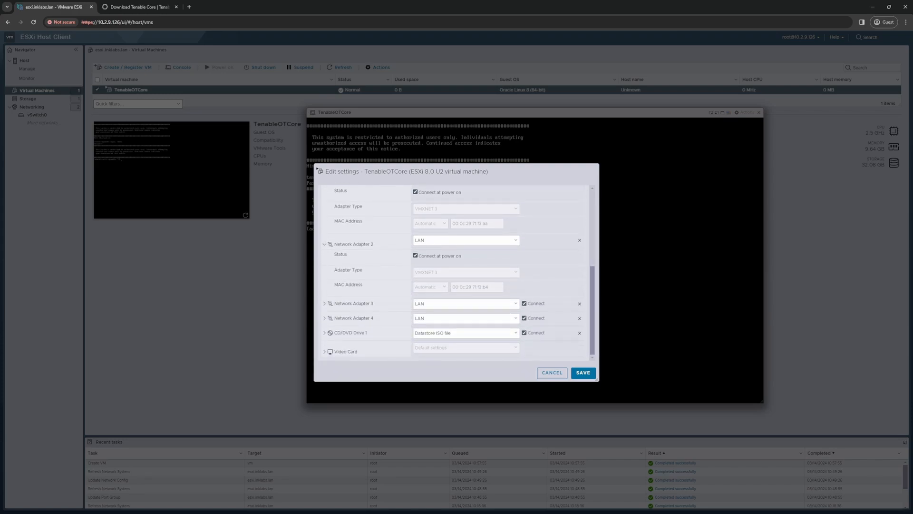
click(324, 303)
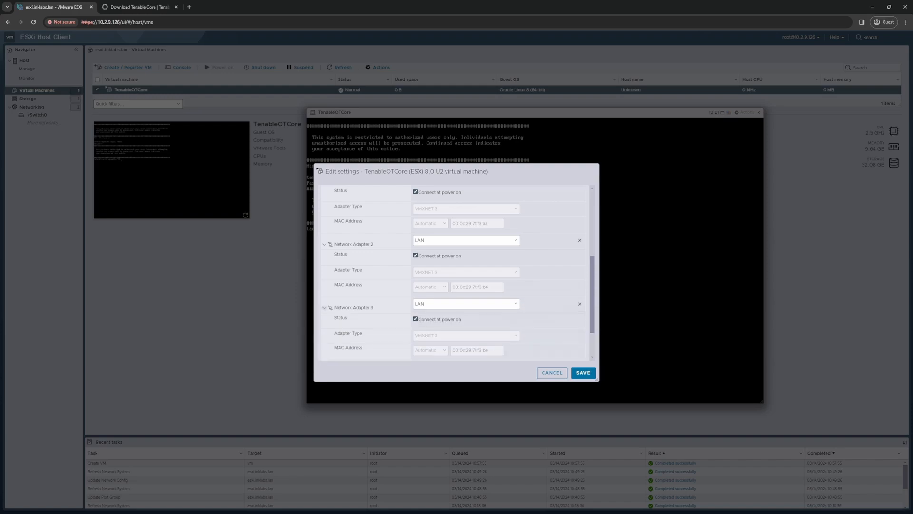
scroll(325, 303, down, 2)
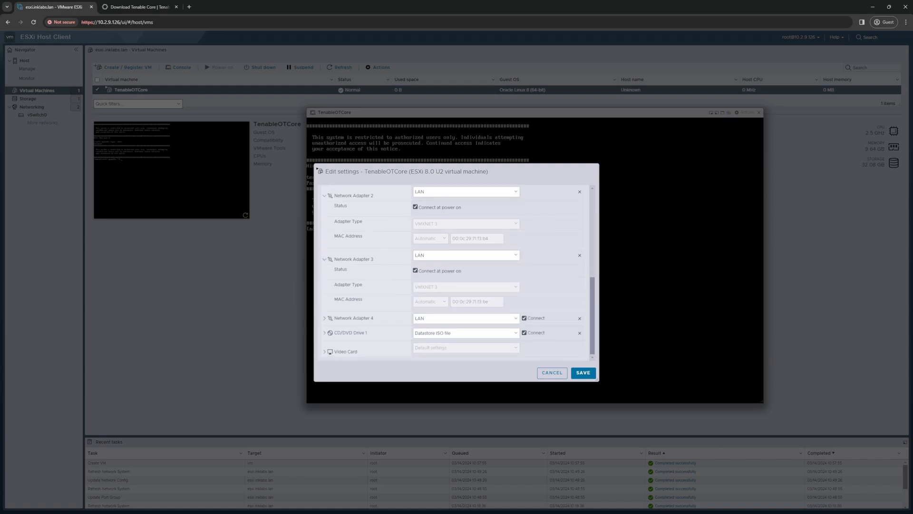
click(325, 318)
Step: Review the adapter settings, move the dialog aside and cancel without saving
scroll(325, 318, down, 2)
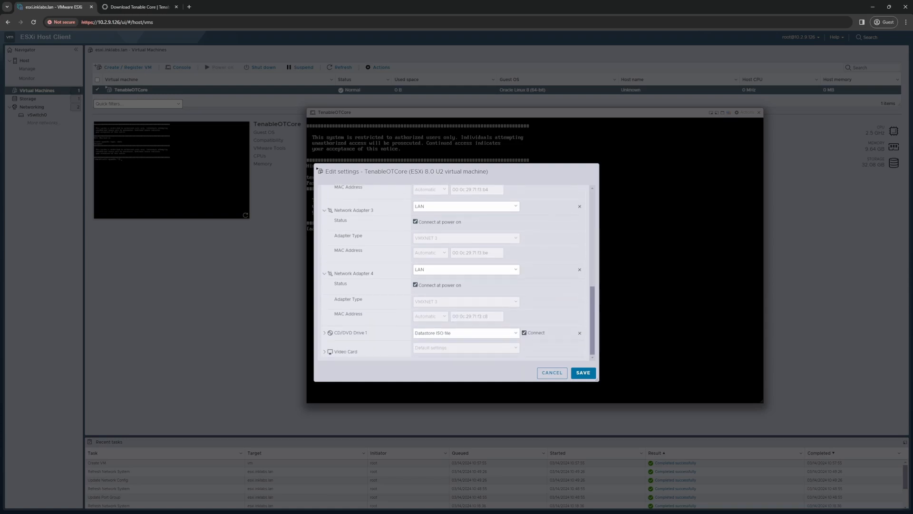
scroll(457, 273, up, 3)
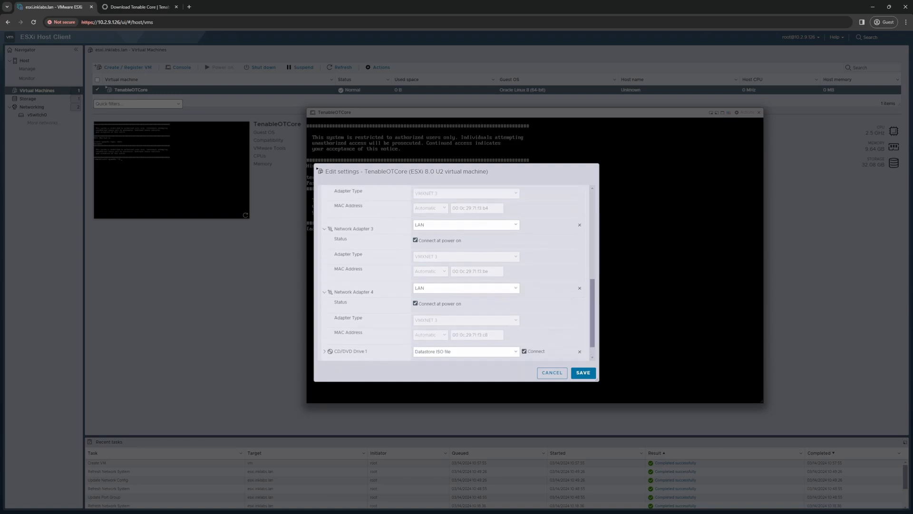
scroll(457, 273, up, 2)
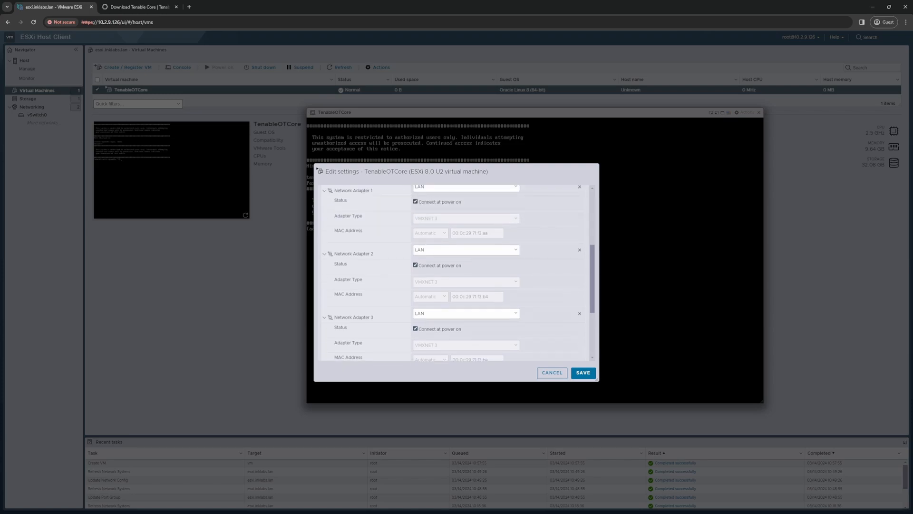
scroll(456, 273, up, 3)
scroll(457, 272, down, 3)
drag(317, 168, 22, 123)
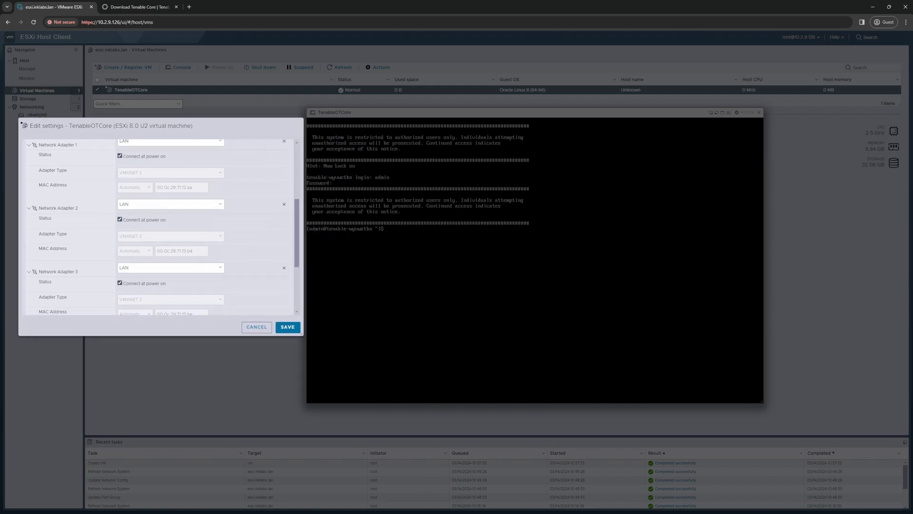
click(256, 327)
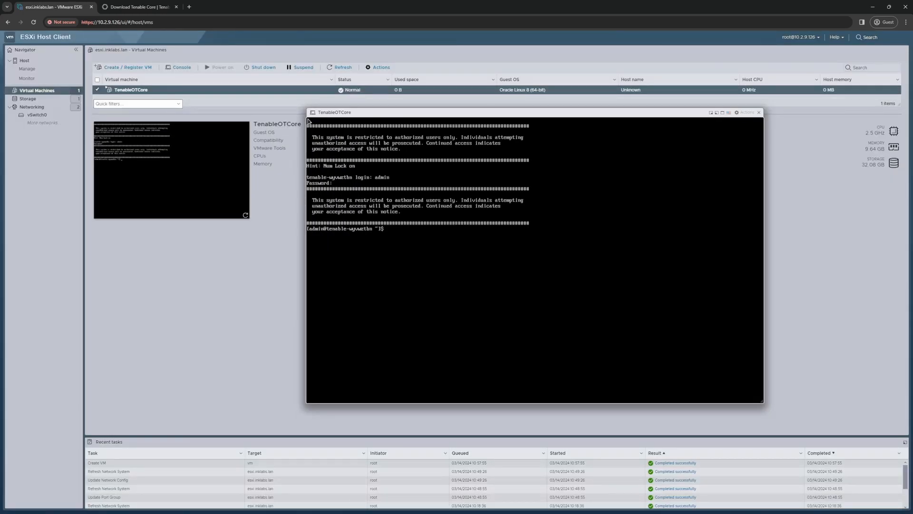
Step: Run 'ip addr' to show nic0 at 10.2.9.201/24 and nic3 at 192.168.3.3/24
text(ip addr)
key(Return)
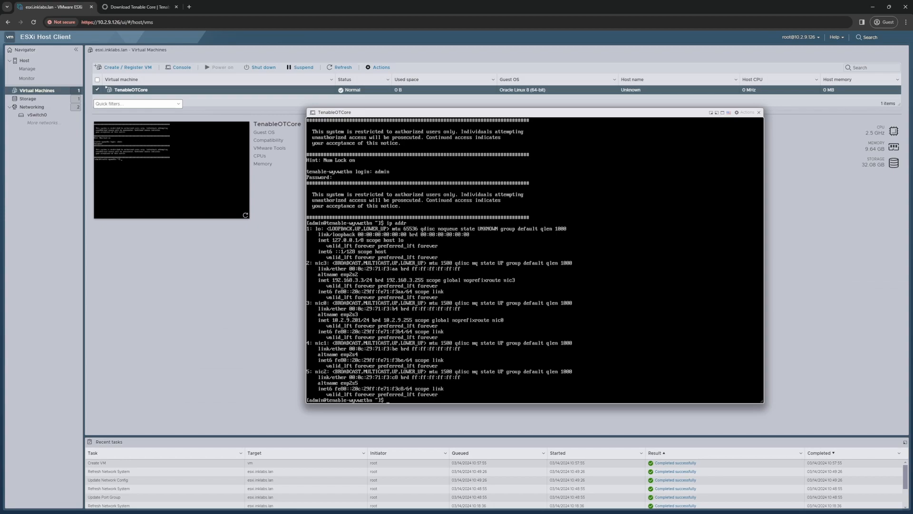
click(380, 67)
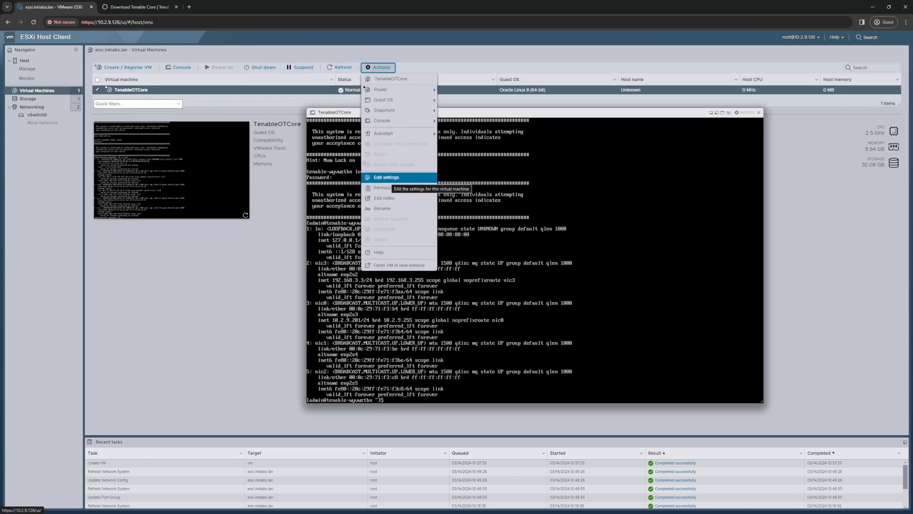
click(387, 177)
scroll(317, 170, down, 2)
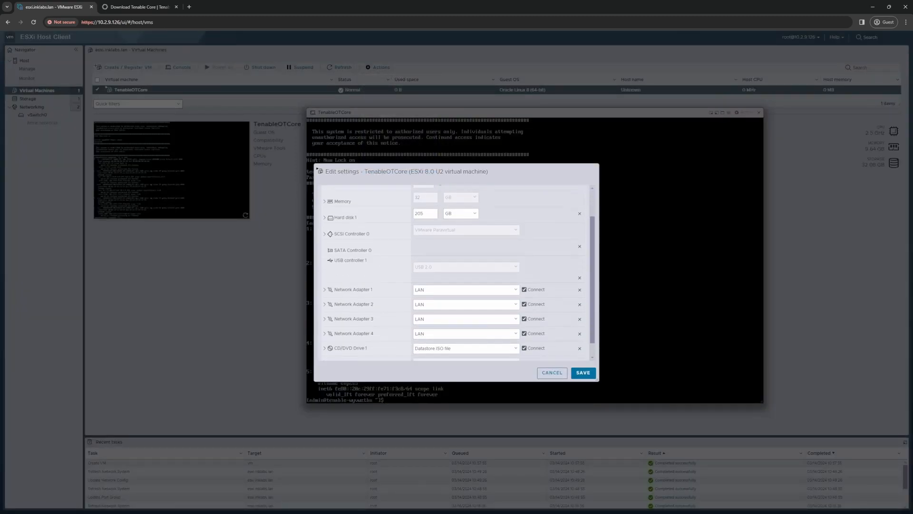
click(324, 289)
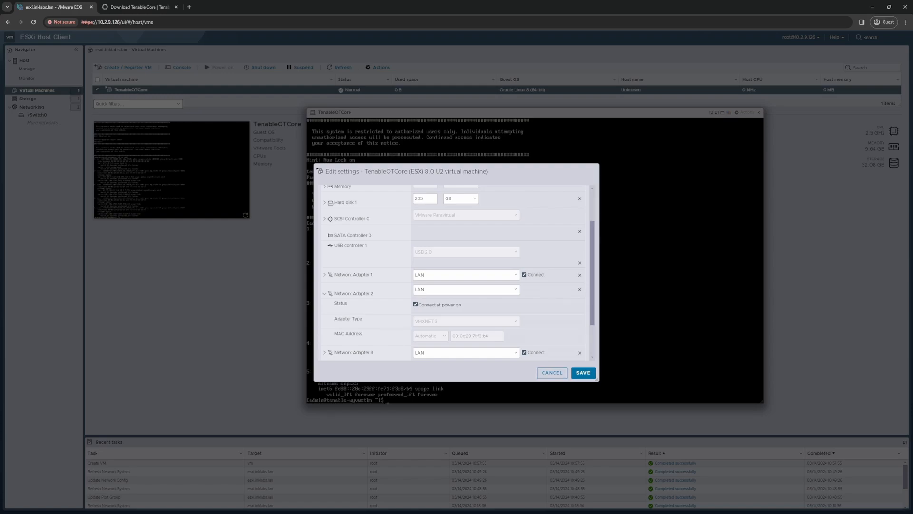
click(553, 372)
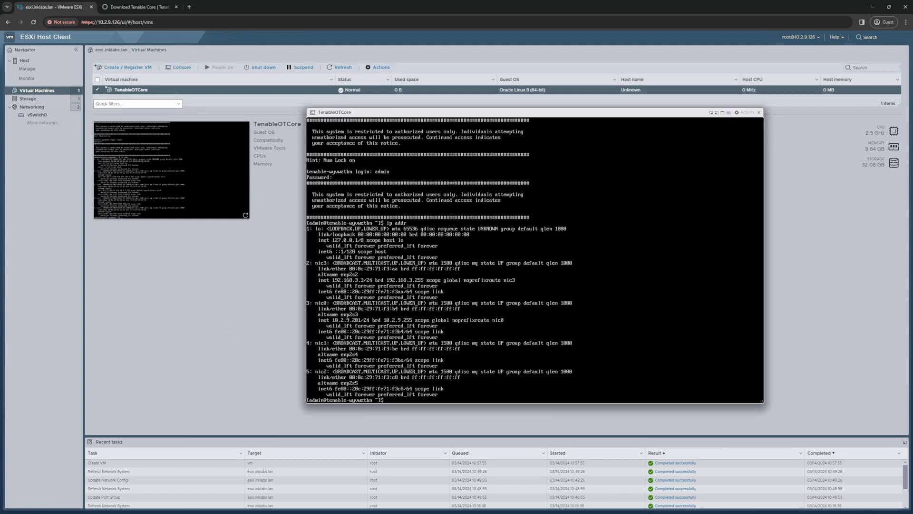
Step: In Edit settings, put Network Adapter 3 on the Monitoring network
click(381, 67)
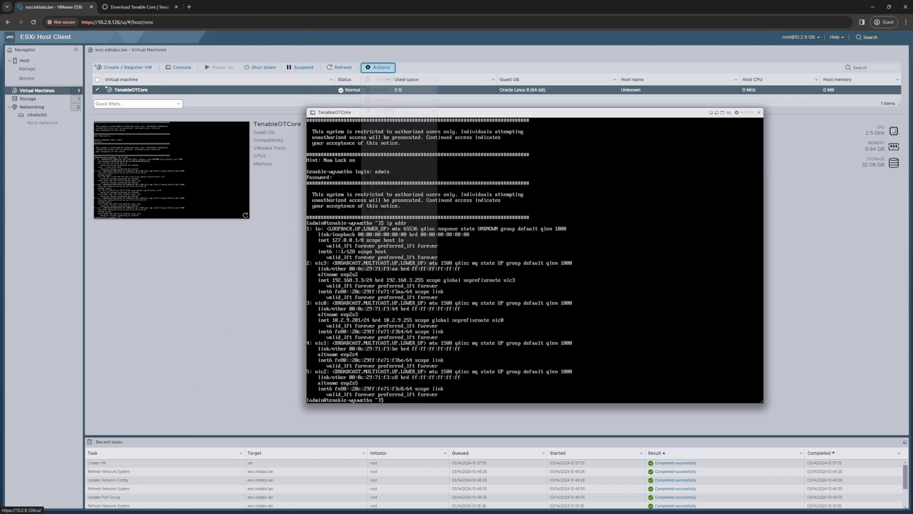
click(386, 177)
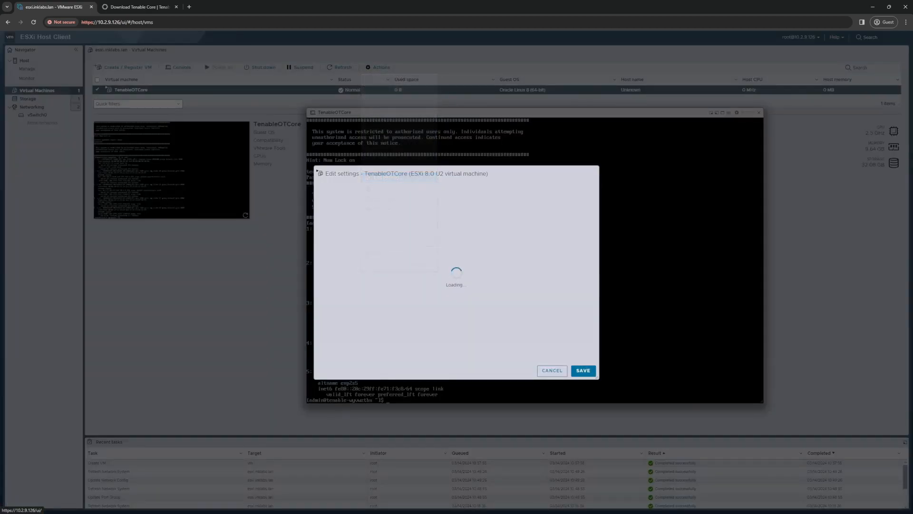
scroll(451, 267, down, 5)
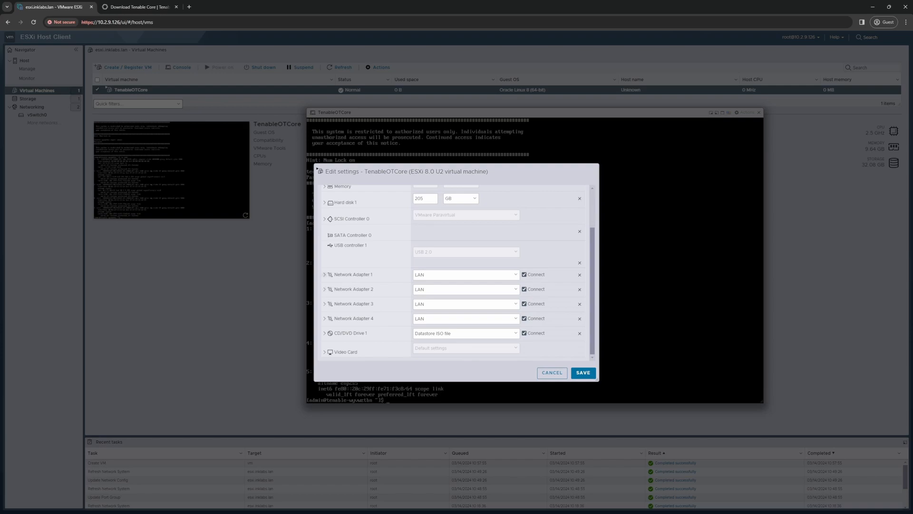
click(325, 275)
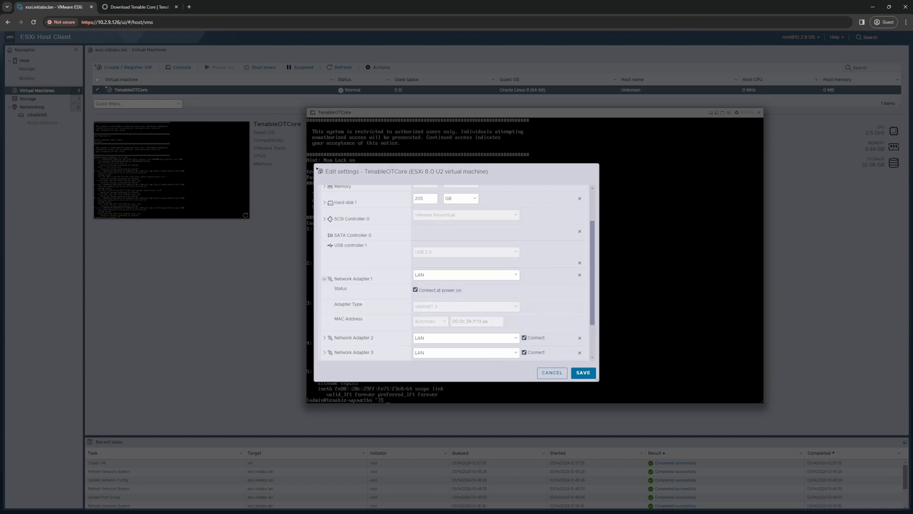
click(325, 279)
click(325, 304)
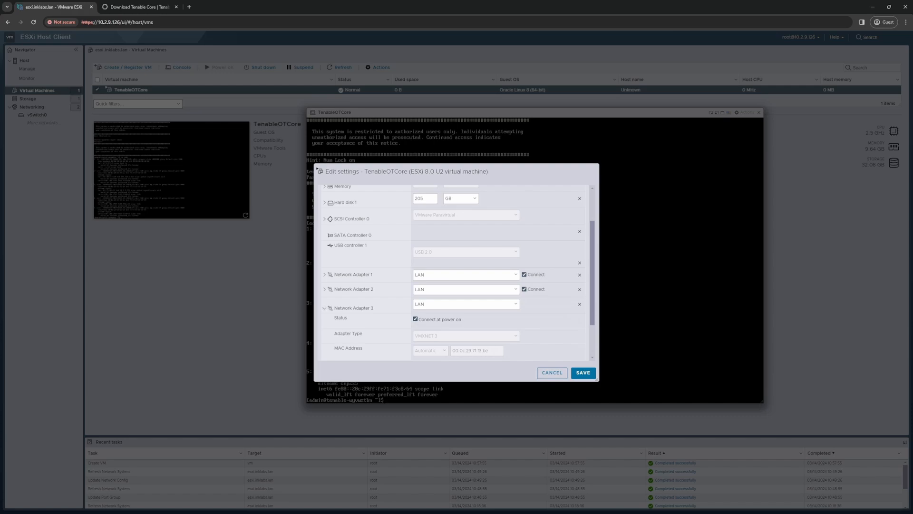
scroll(459, 272, down, 1)
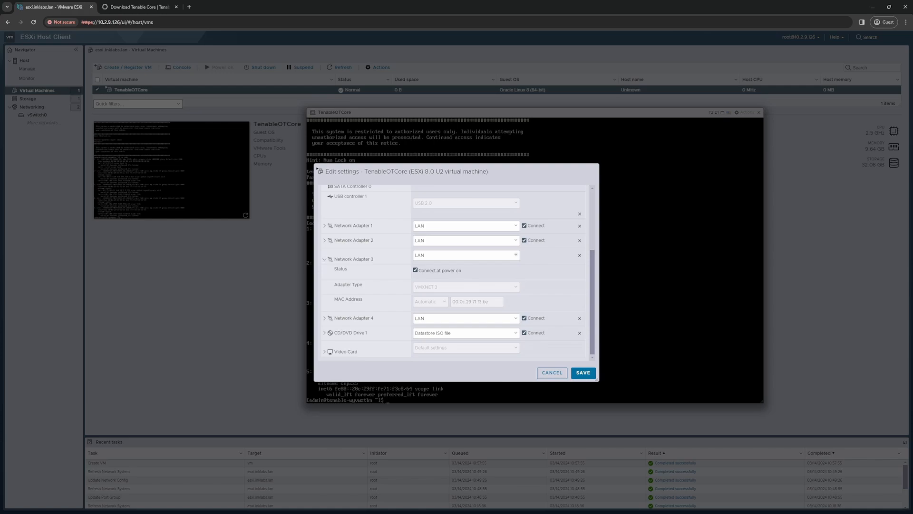
click(467, 255)
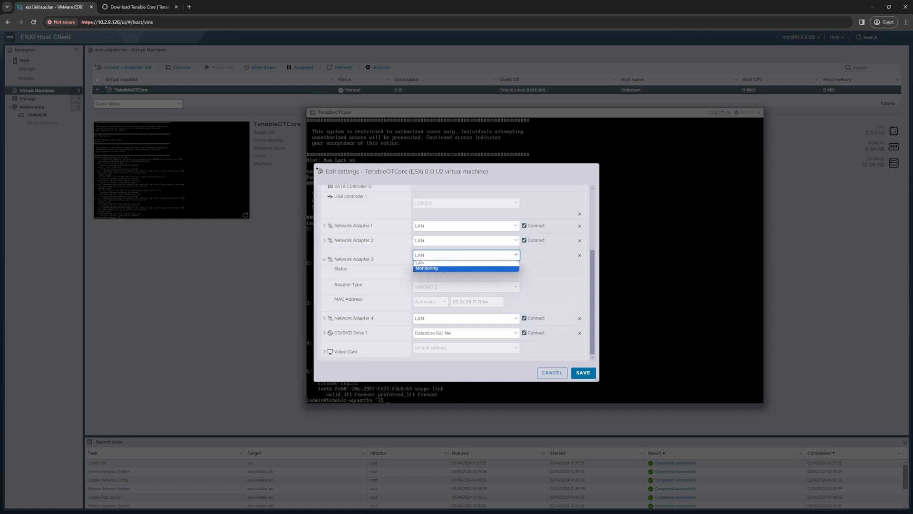
click(449, 268)
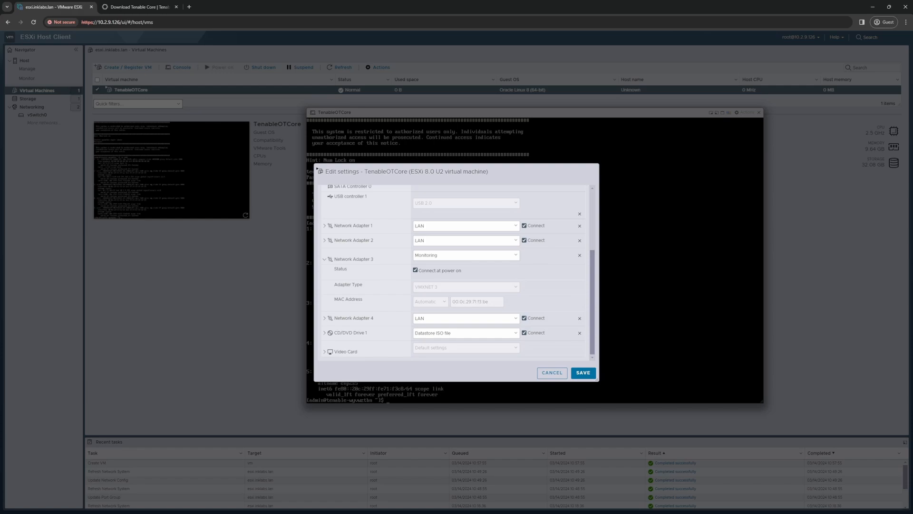
click(324, 259)
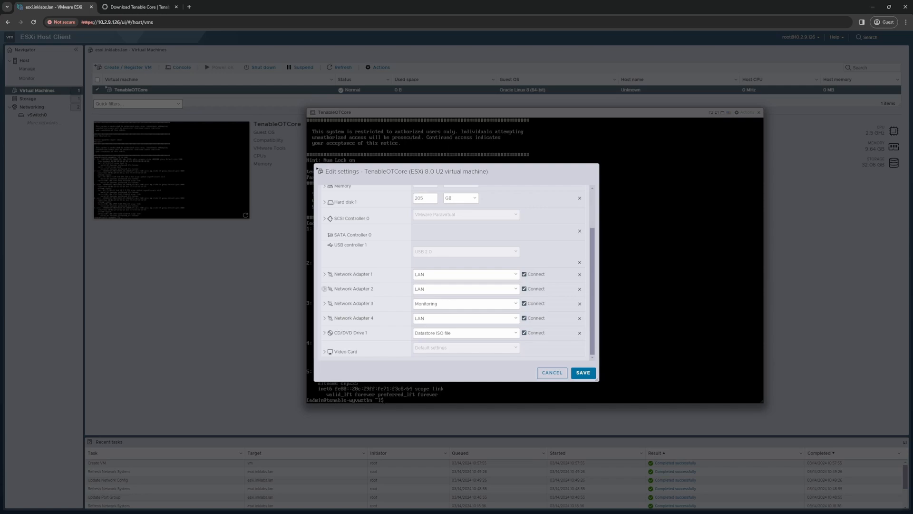
Step: Disconnect Network Adapter 1 and save the VM's network configuration
click(324, 289)
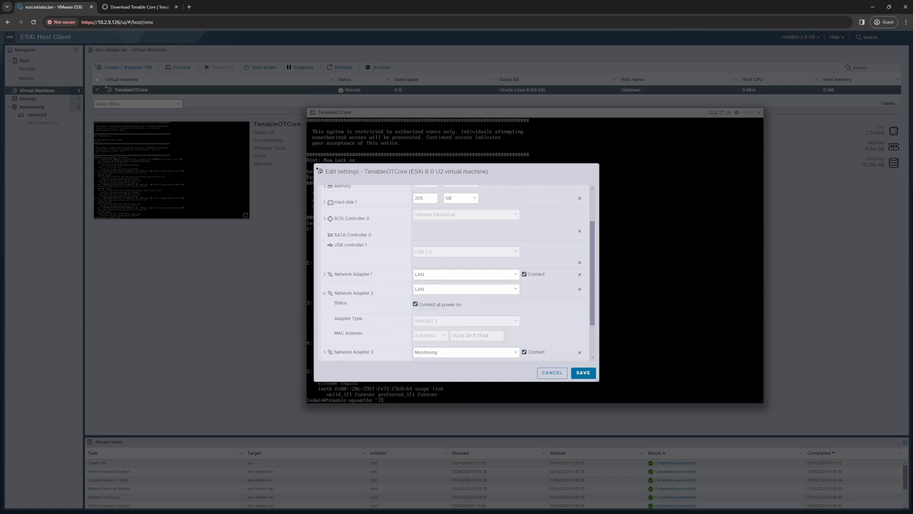
click(324, 293)
click(524, 274)
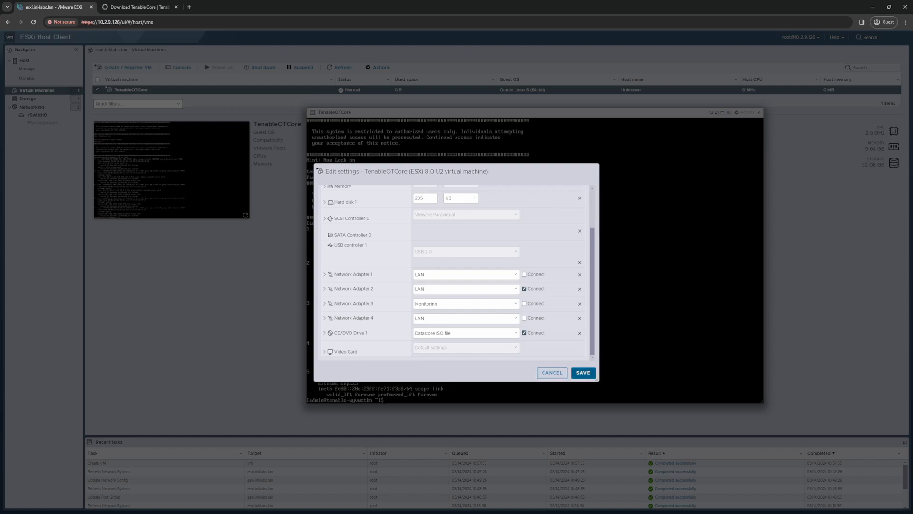
click(583, 373)
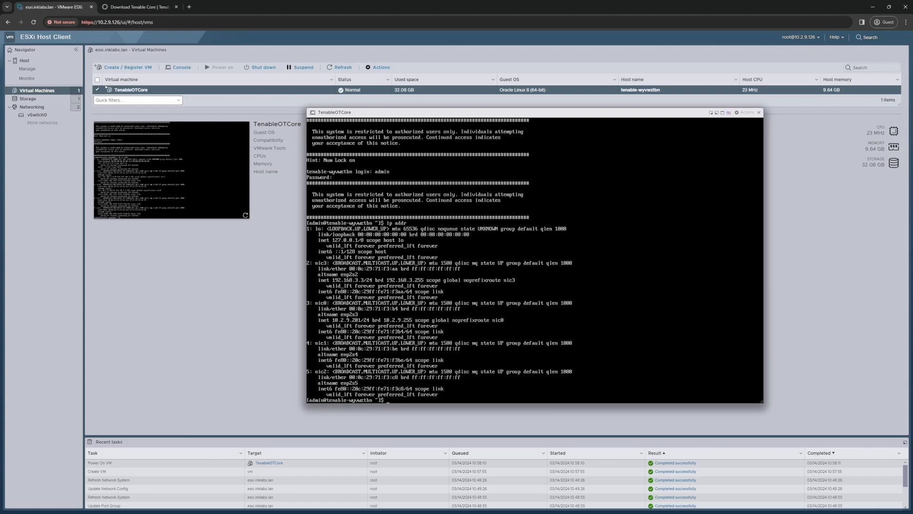
Step: Exit the admin shell session on the TenableOTCore console
key(Escape)
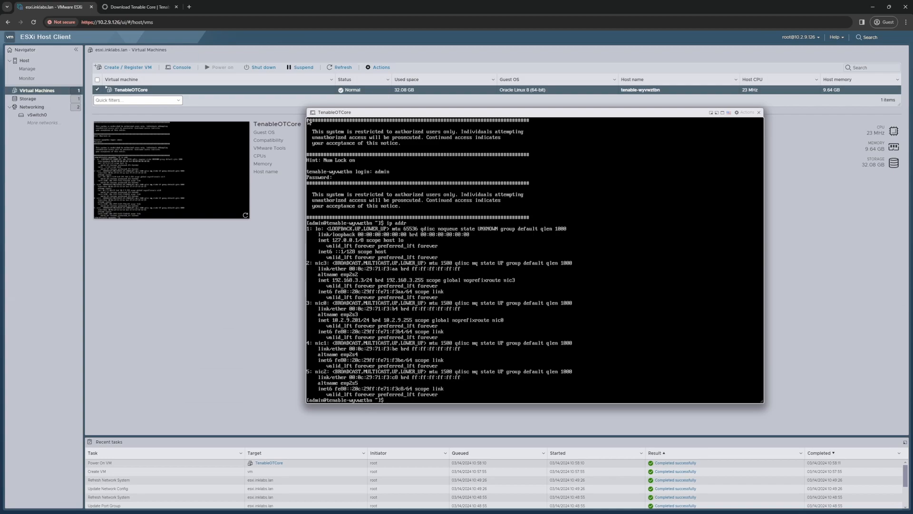
text(it)
key(Return)
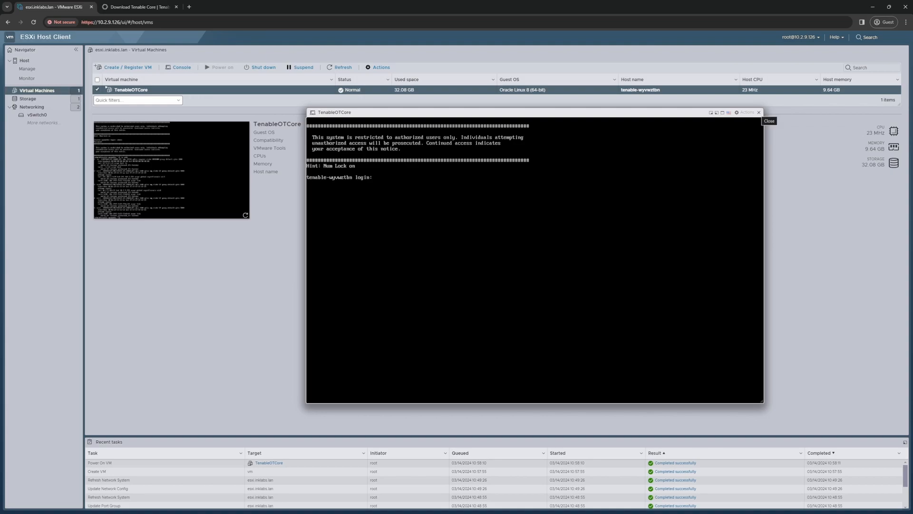
Step: Close the VM console and load 10.2.9.201:8000 in a new Chrome tab, bypassing the certificate warning
click(759, 112)
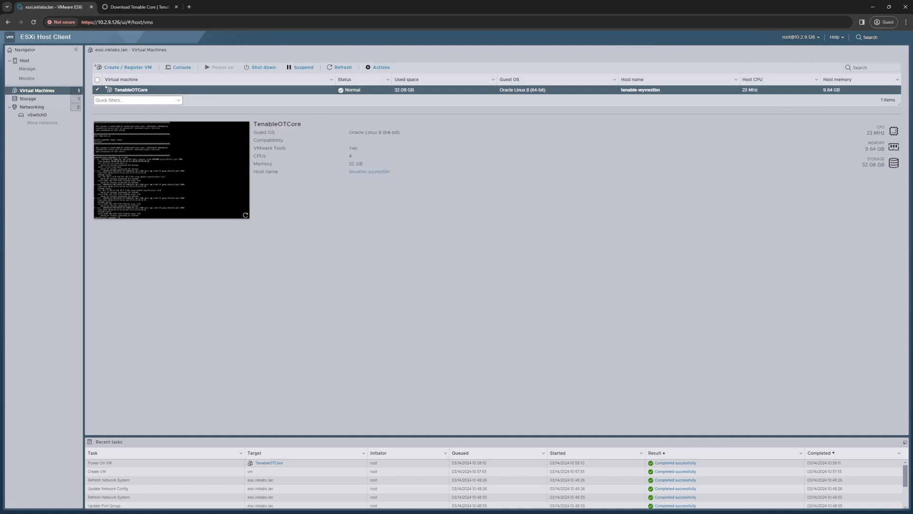
click(189, 7)
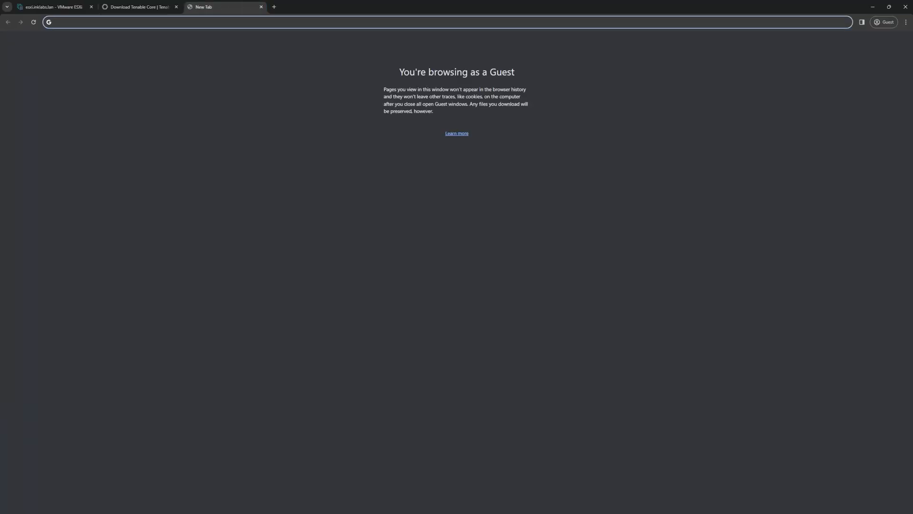
text(10.2.9)
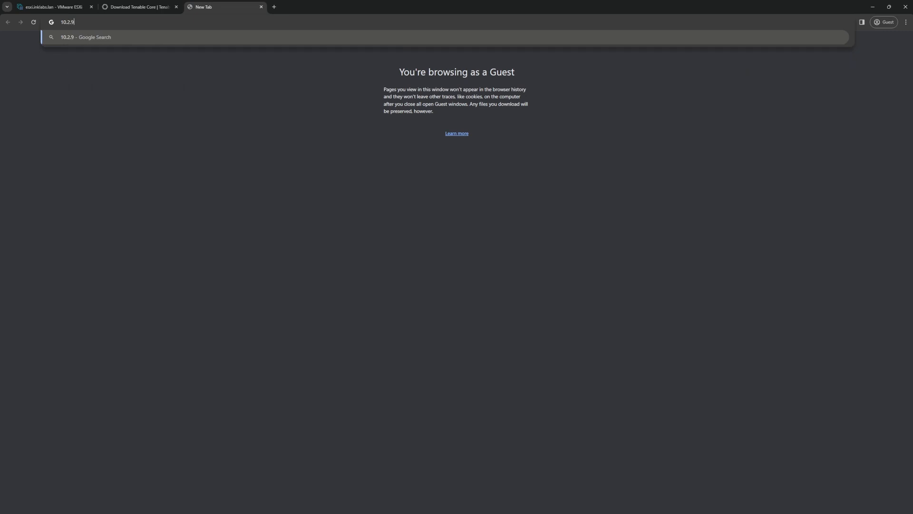
text(.201:800)
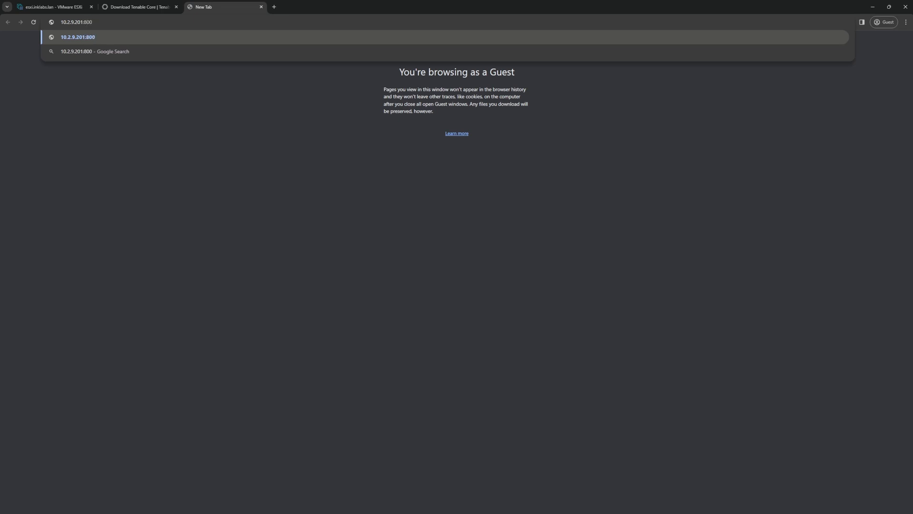
text(0)
key(Return)
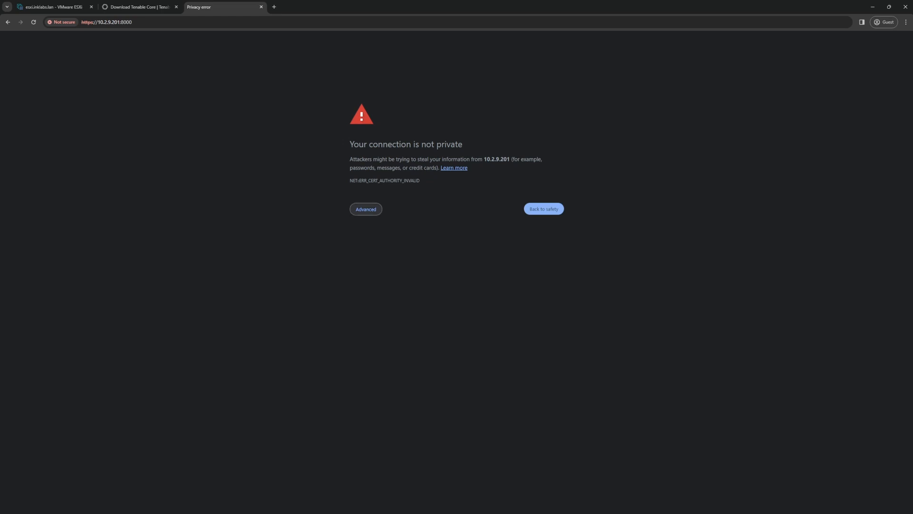
click(366, 209)
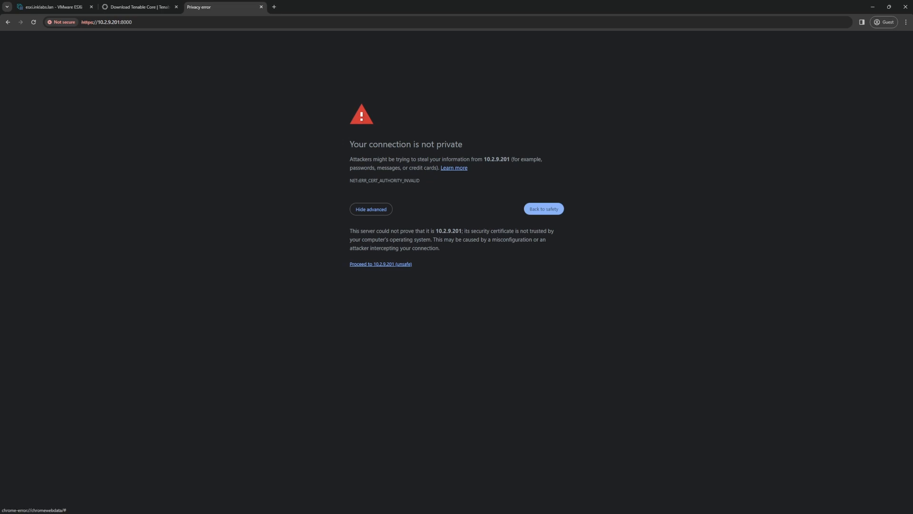
click(381, 264)
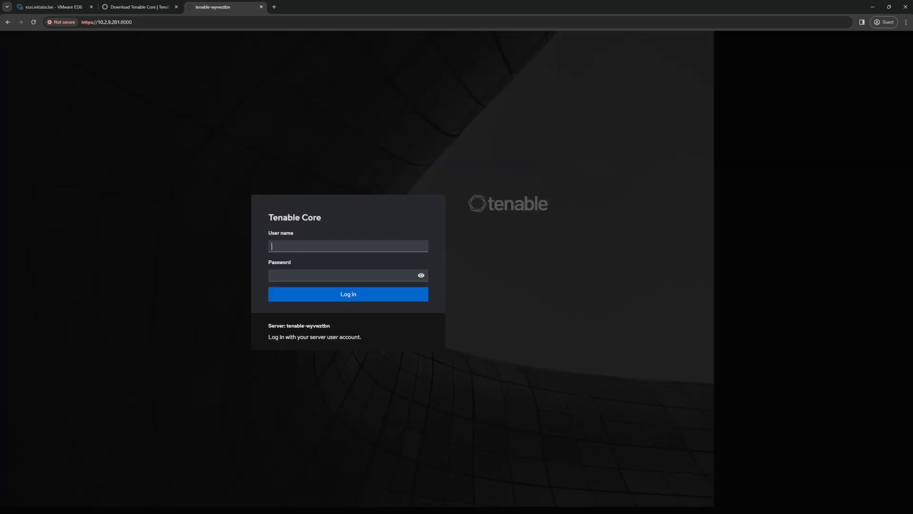
Step: Log in to the Tenable Core console as admin with the account password
text(admin)
key(Tab)
text(••••••••••)
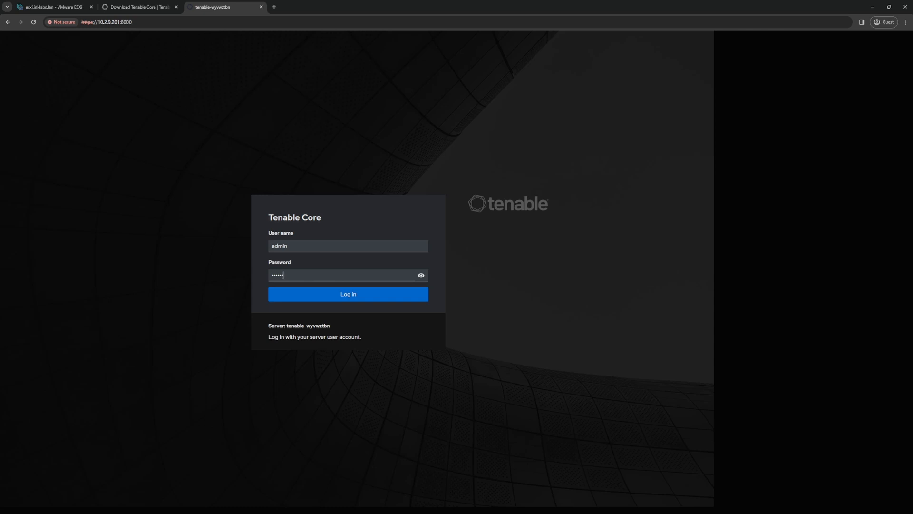
text(•••)
key(Return)
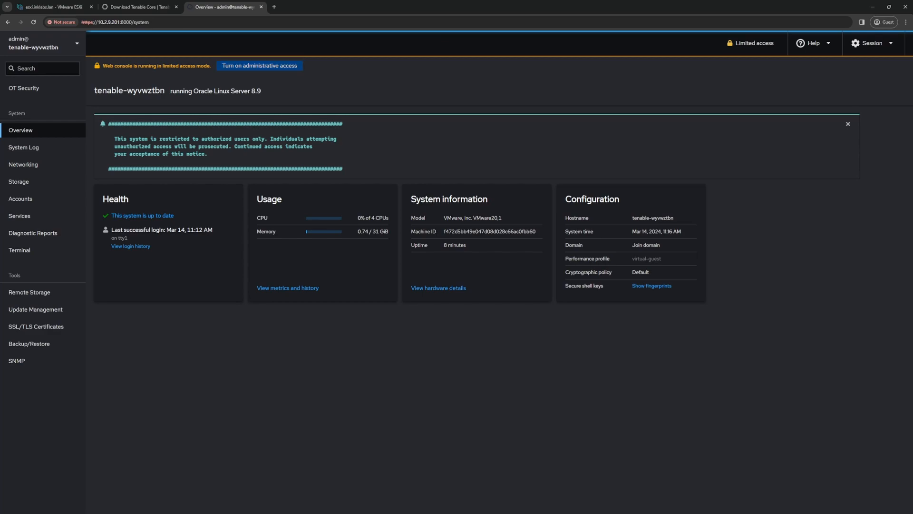
Step: Turn on administrative access by re-entering the account password
click(259, 65)
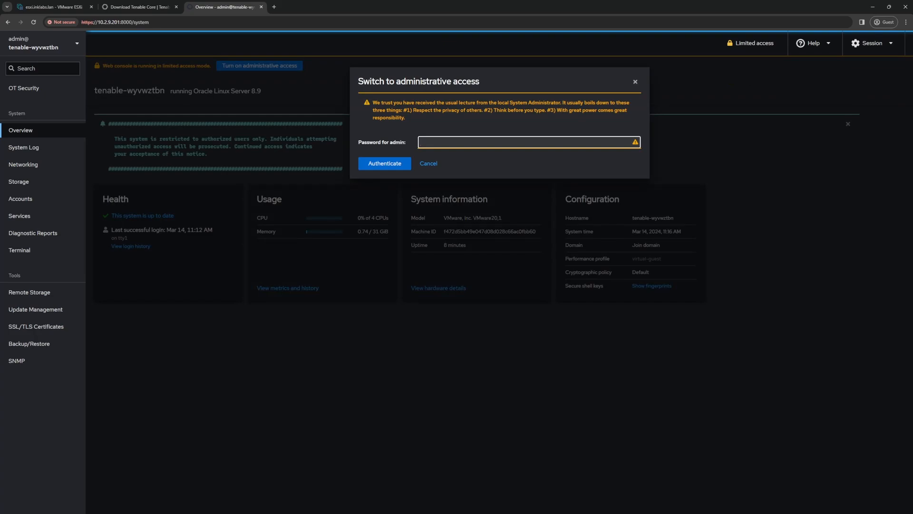
text(••••••••••••••)
key(Return)
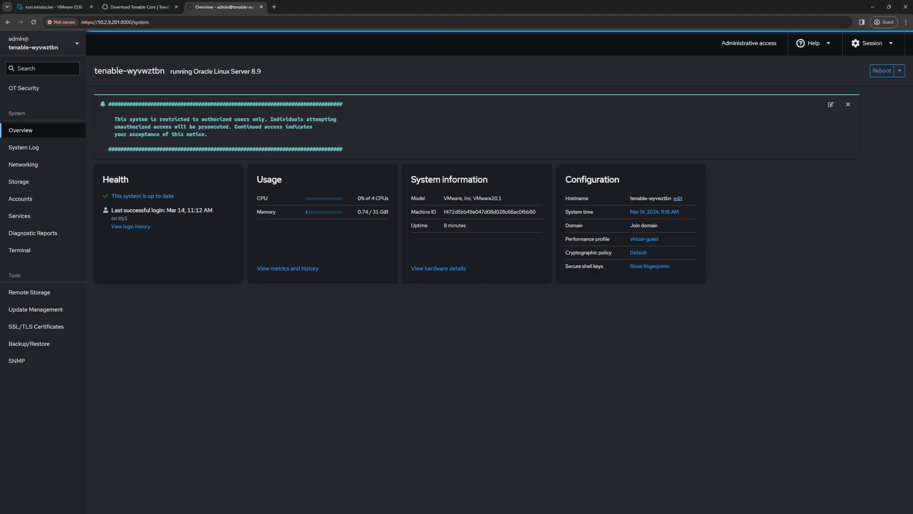
Step: Change the hostname to TenableOTCore
click(678, 198)
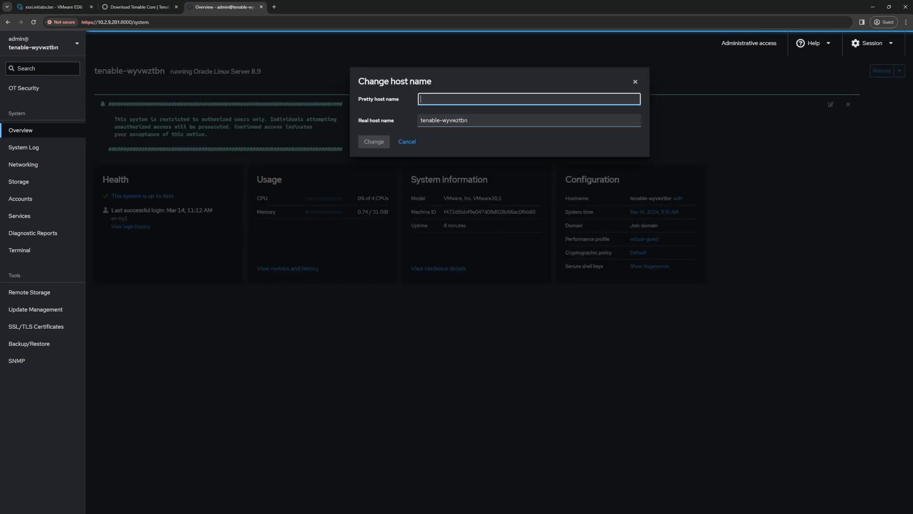
text(Tenable)
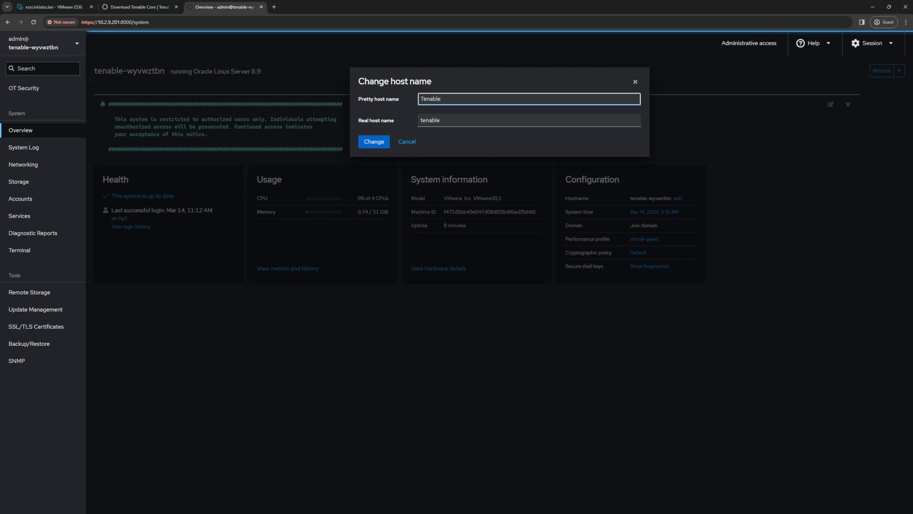
text(OTCore)
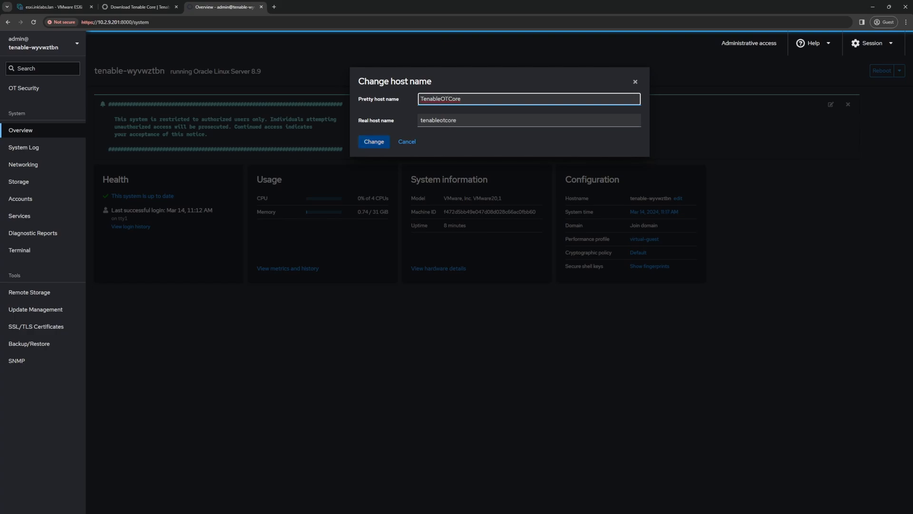
click(374, 141)
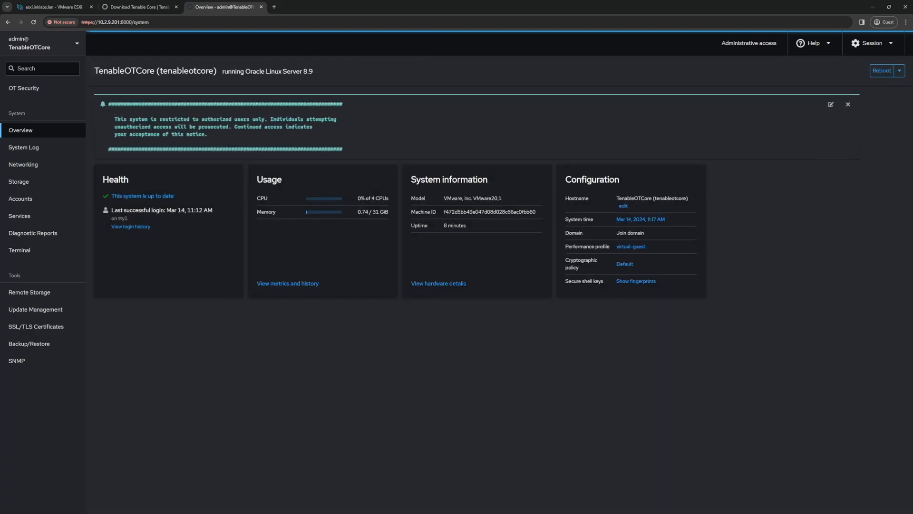
Step: Check nic0's settings (10.2.9.201/24) under Networking, then go to the OT Security page
click(23, 164)
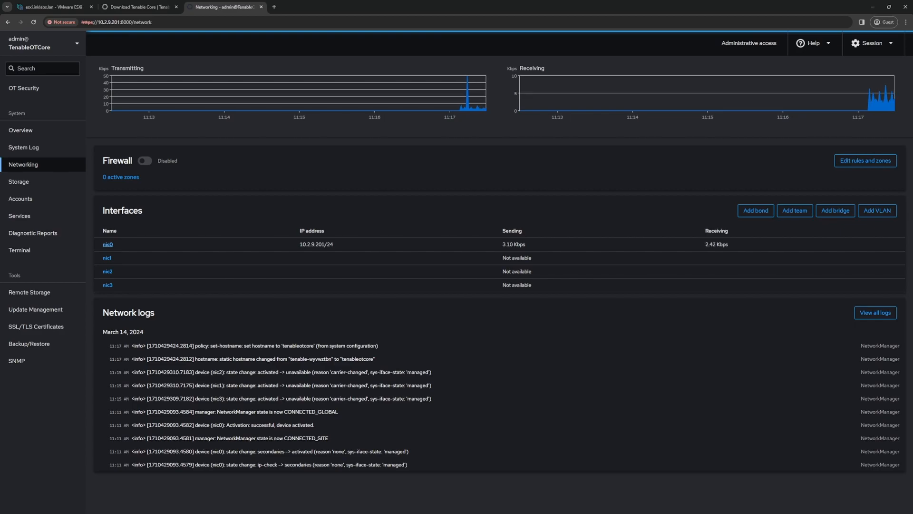
click(107, 244)
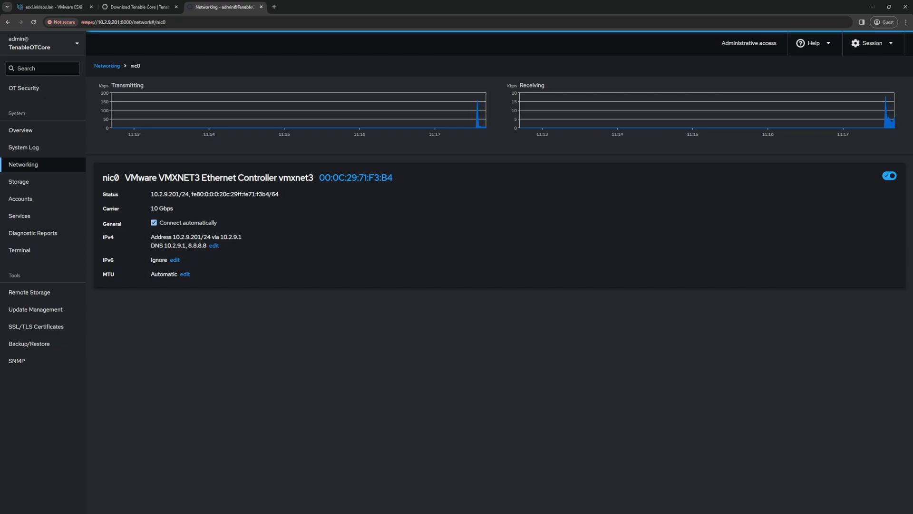
click(23, 164)
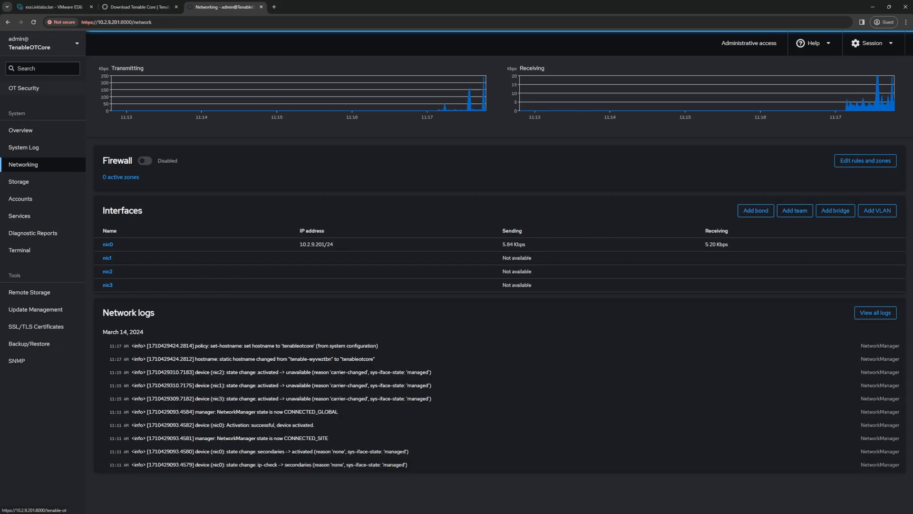
click(23, 88)
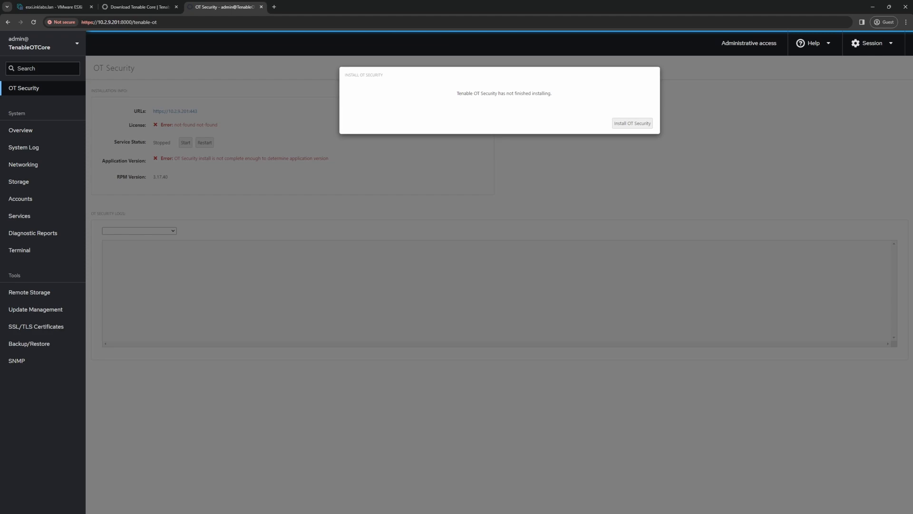
Step: Install OT Security (version 3.17.40), then go to the Terminal page
click(632, 123)
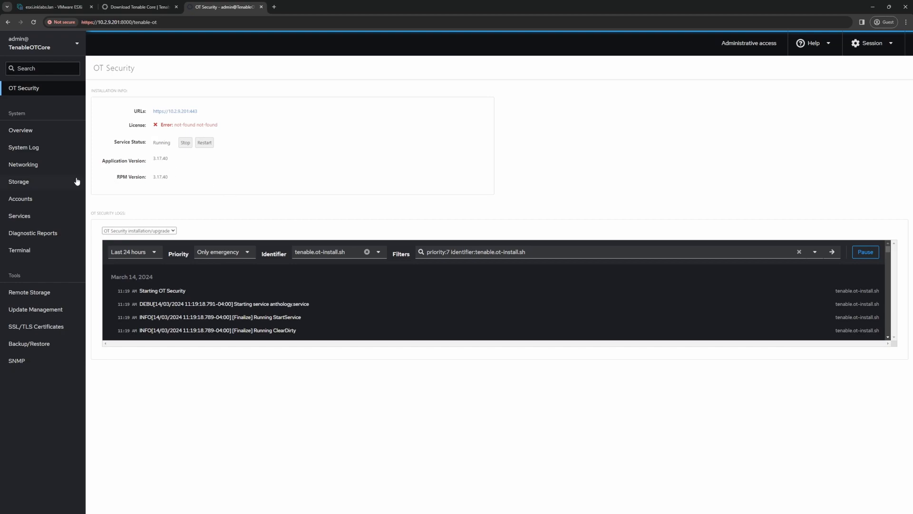
click(25, 256)
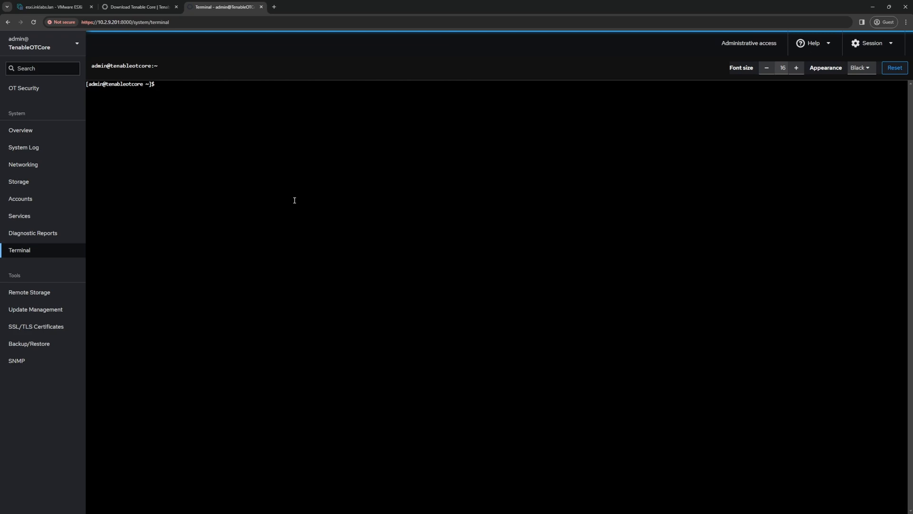
Step: Run docker ps -a to list all the OT Security 3.17.40 containers
text(docker ps -a)
key(Return)
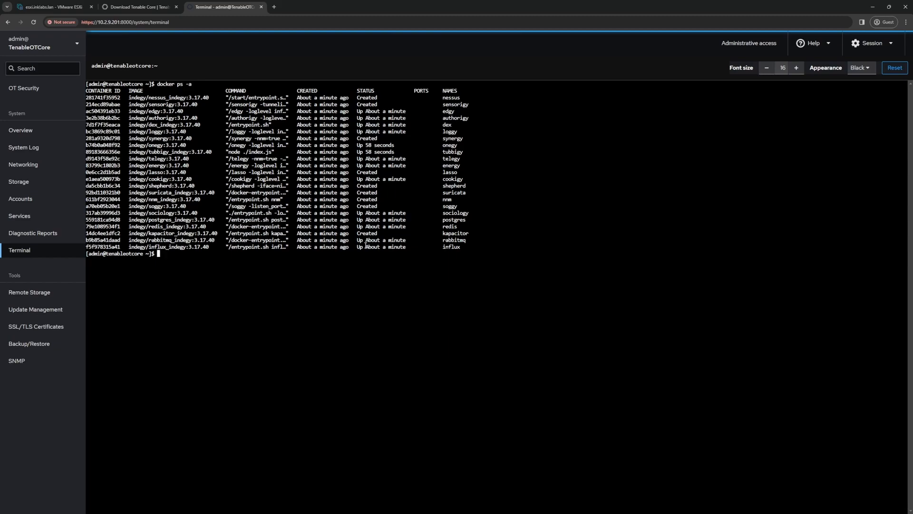
click(26, 89)
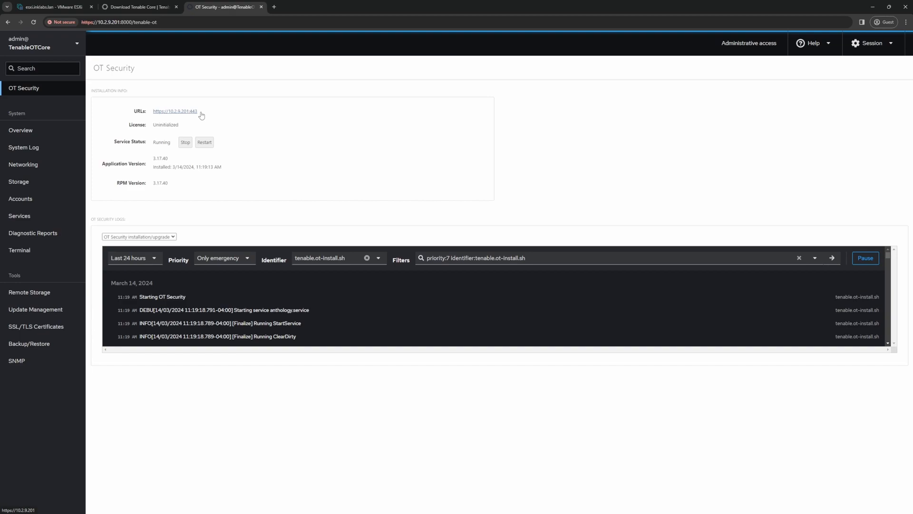
click(177, 112)
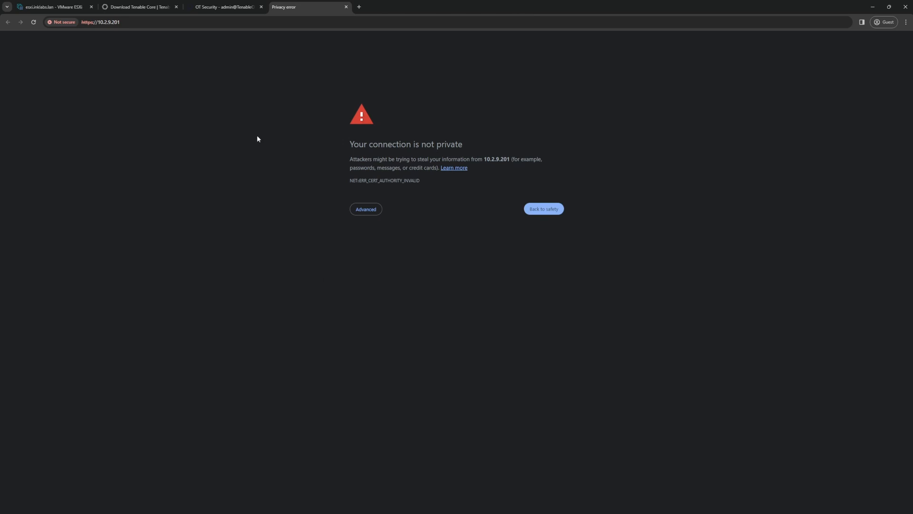
Step: Bypass the certificate warning and continue to 10.2.9.201
click(364, 213)
click(375, 265)
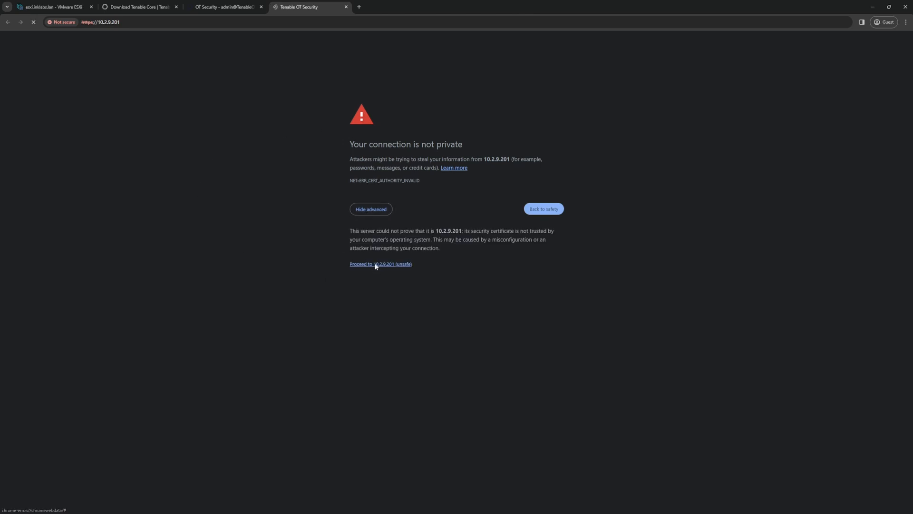